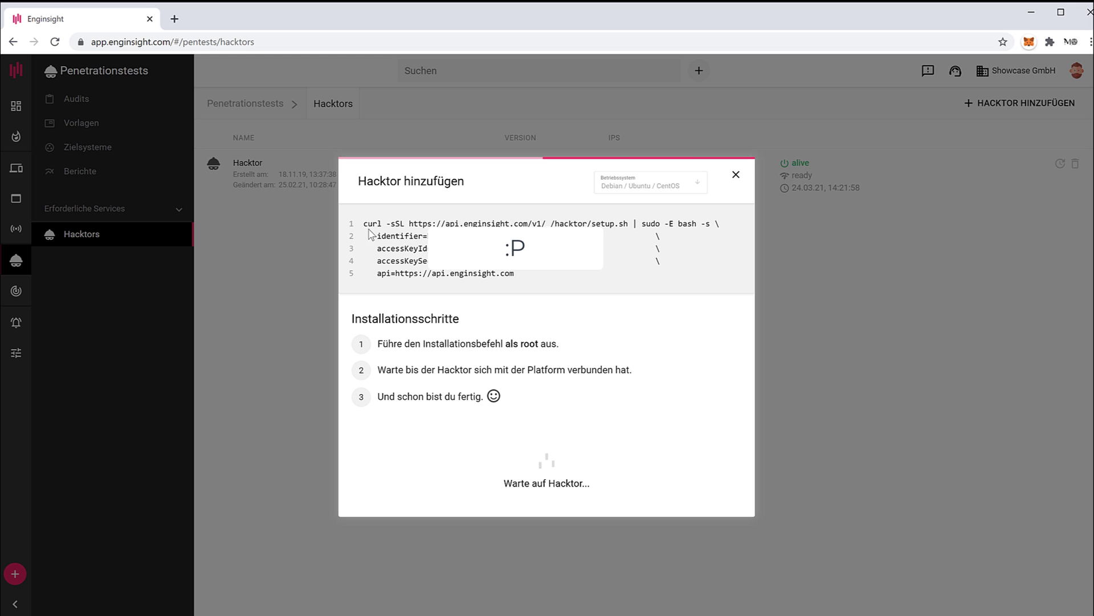
Copy the complete Hacktor installation command, review the installation steps and switch to the Ubuntu virtual machine.
drag(365, 222, 539, 288)
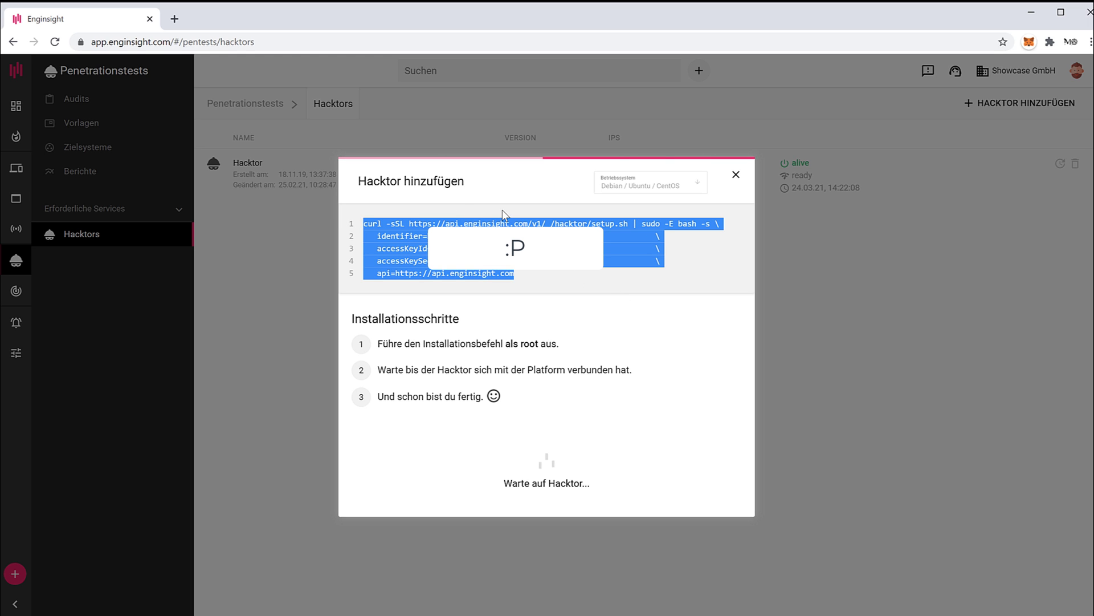
click(522, 279)
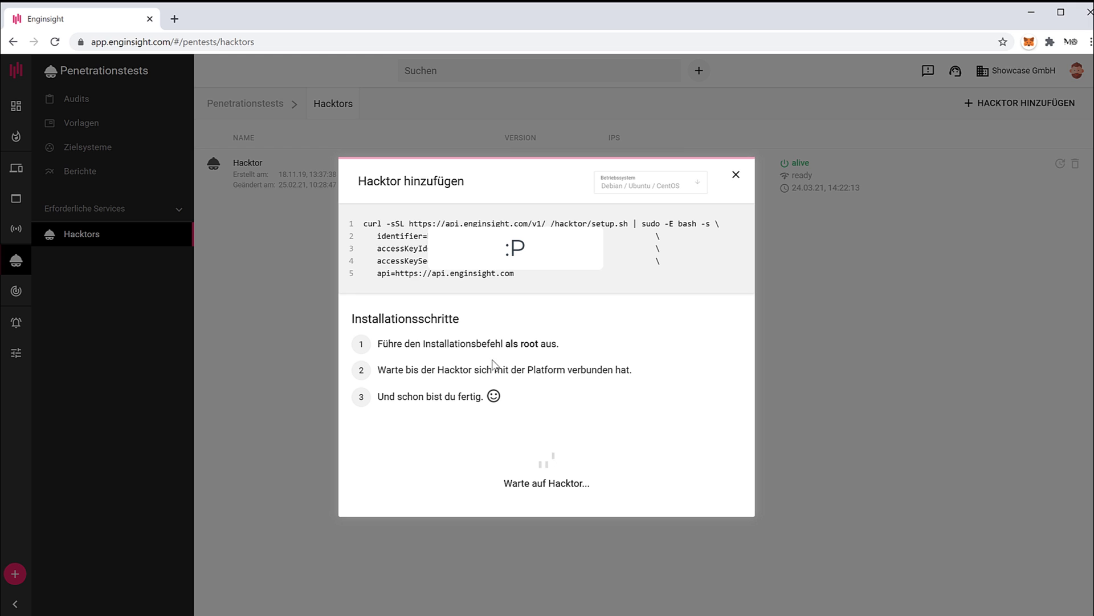
drag(504, 343, 541, 345)
click(550, 355)
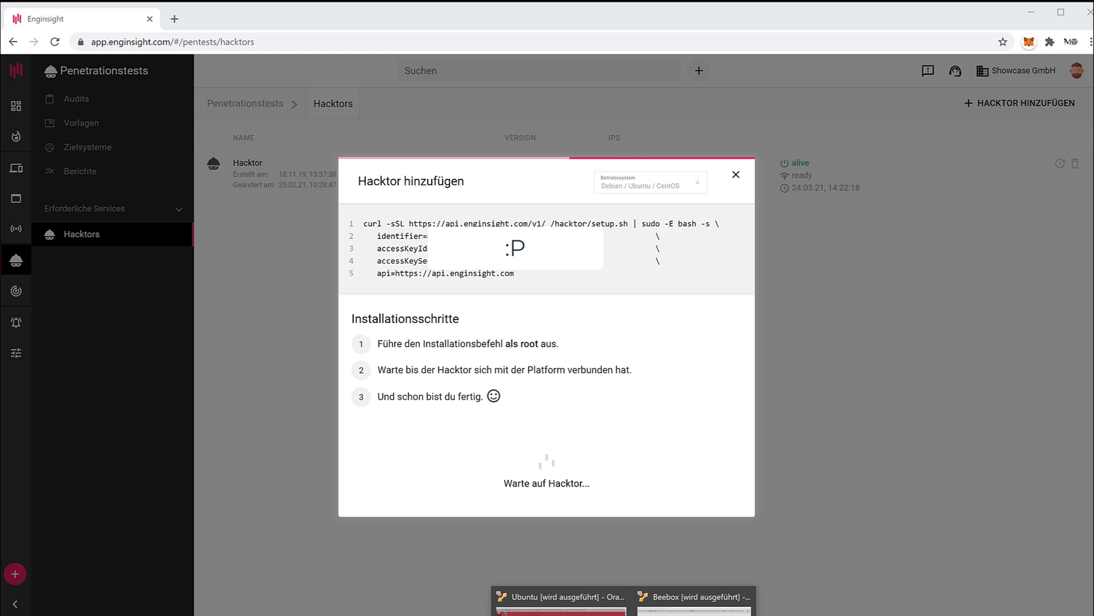
click(559, 596)
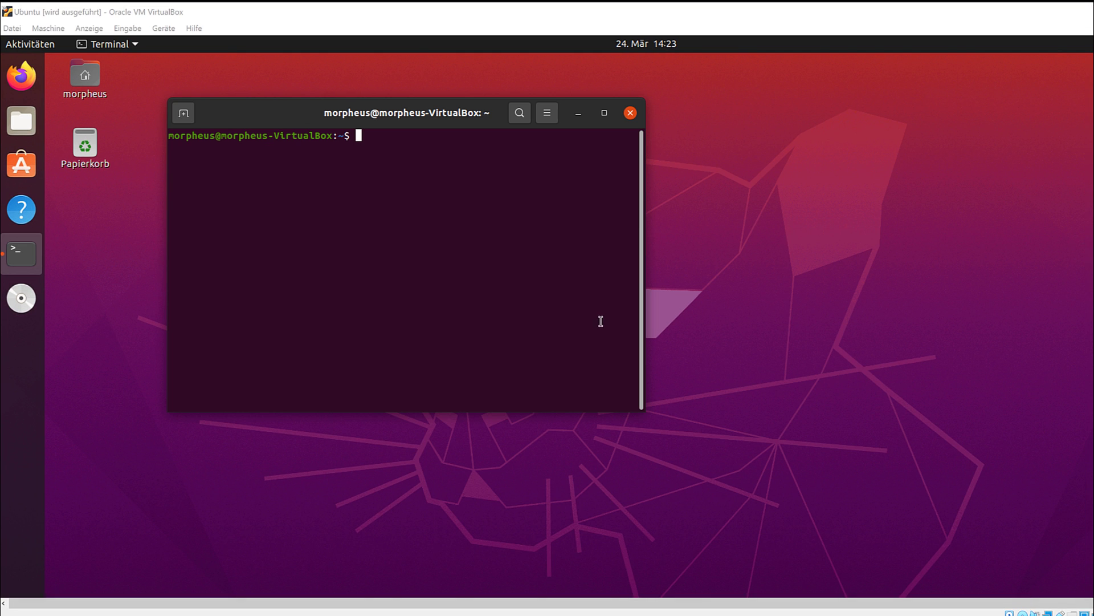
Install the Hacktor by running the copied setup command with sudo, entering the sudo password and accepting the licence agreement.
text(sudo)
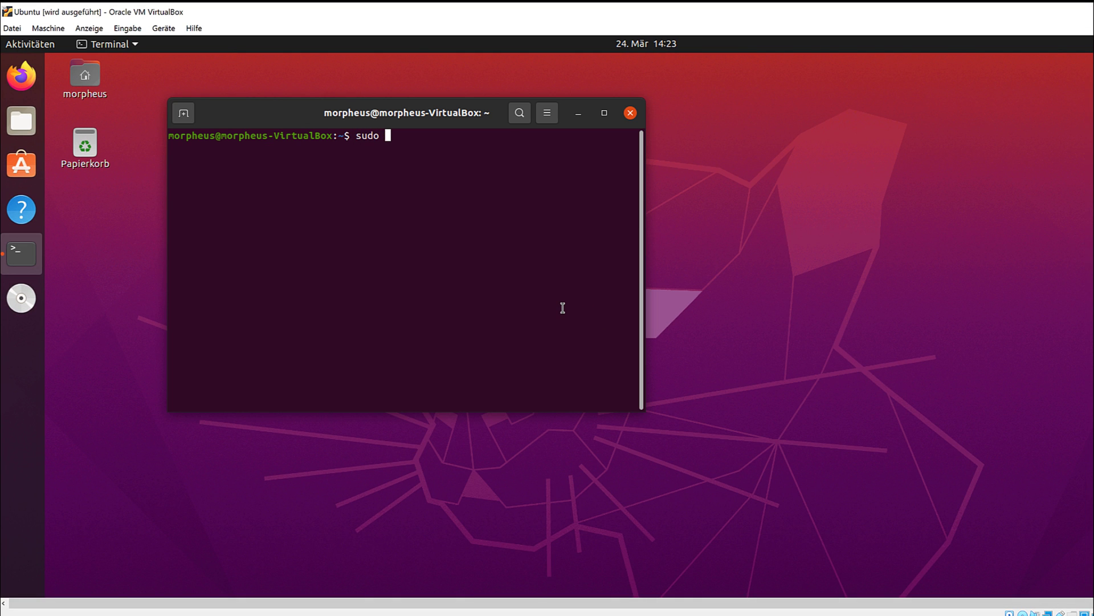
key(ctrl+shift+v)
key(Return)
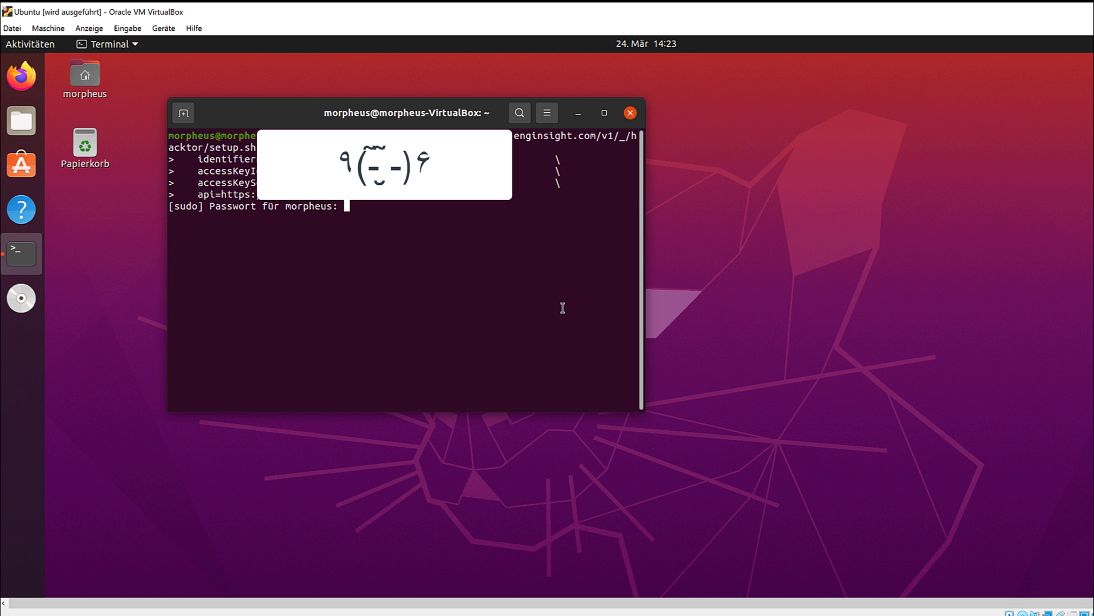
key(Return)
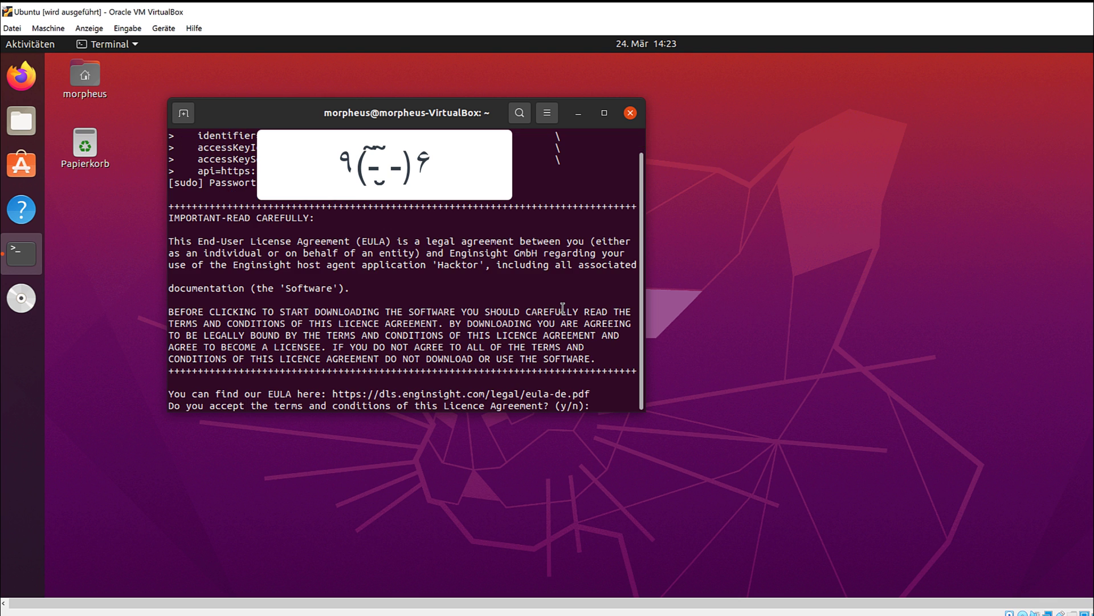
text(y)
key(Return)
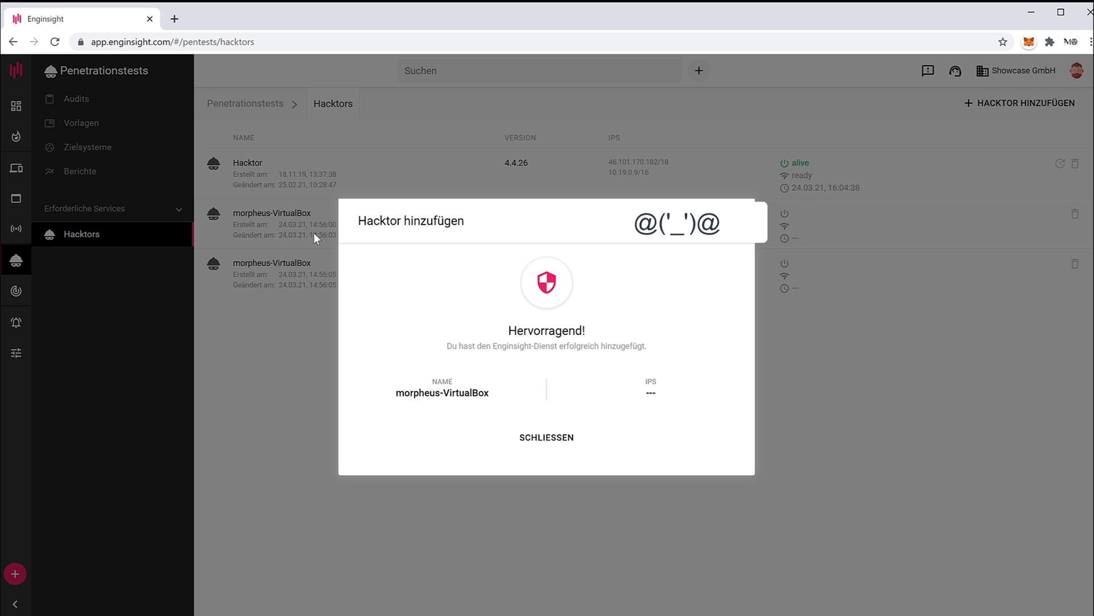
Close the Hacktor dialog in Enginsight, reload the Hacktors list and check the IP address and subnet of morpheus-VirtualBox.
click(533, 437)
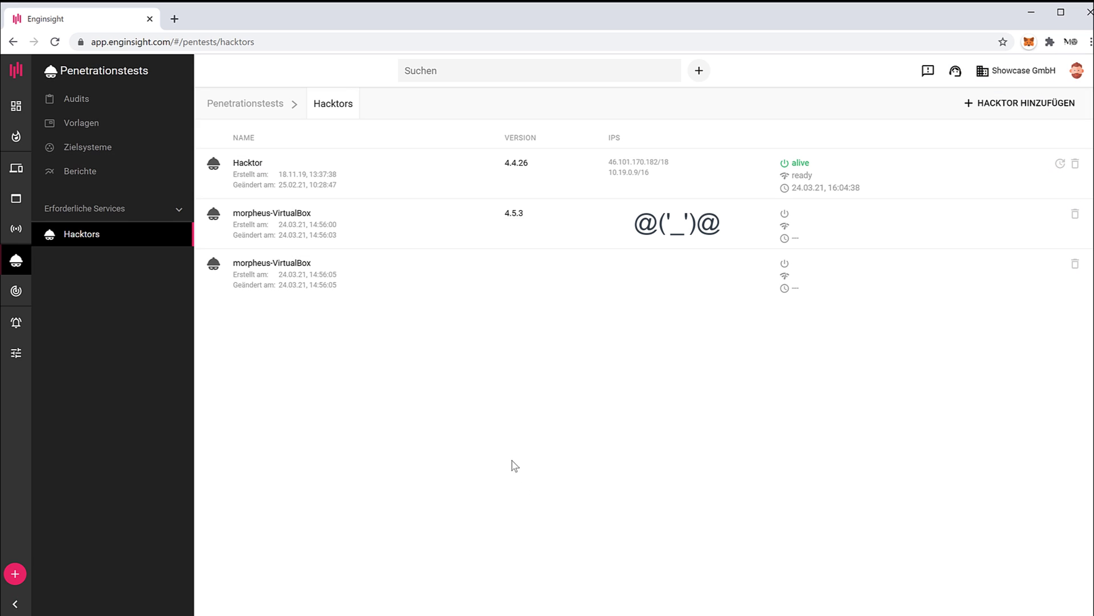
click(51, 44)
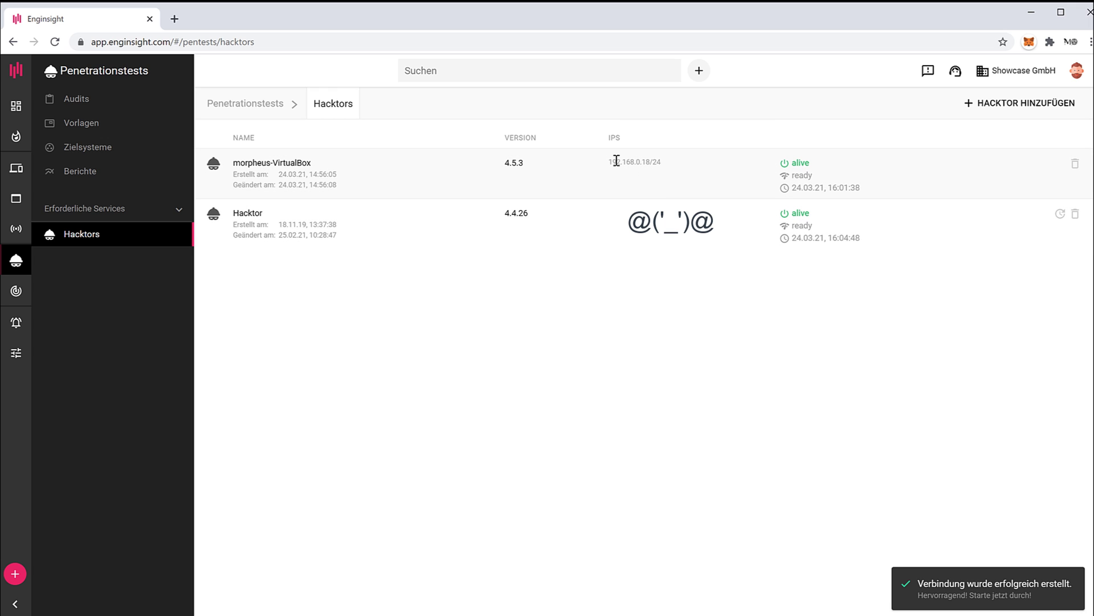
drag(611, 162, 643, 180)
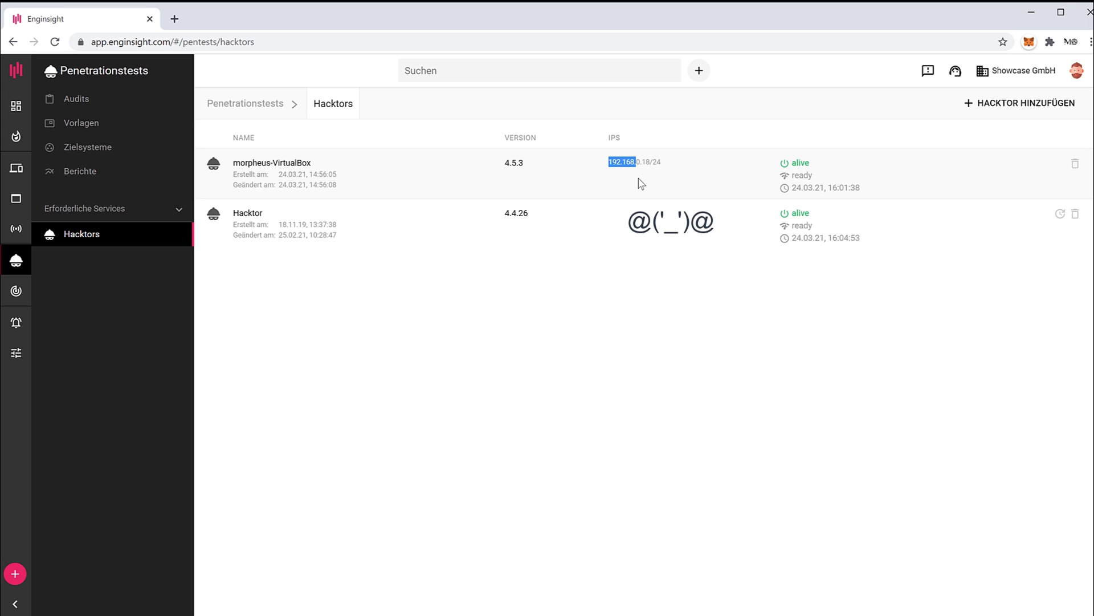
double_click(656, 163)
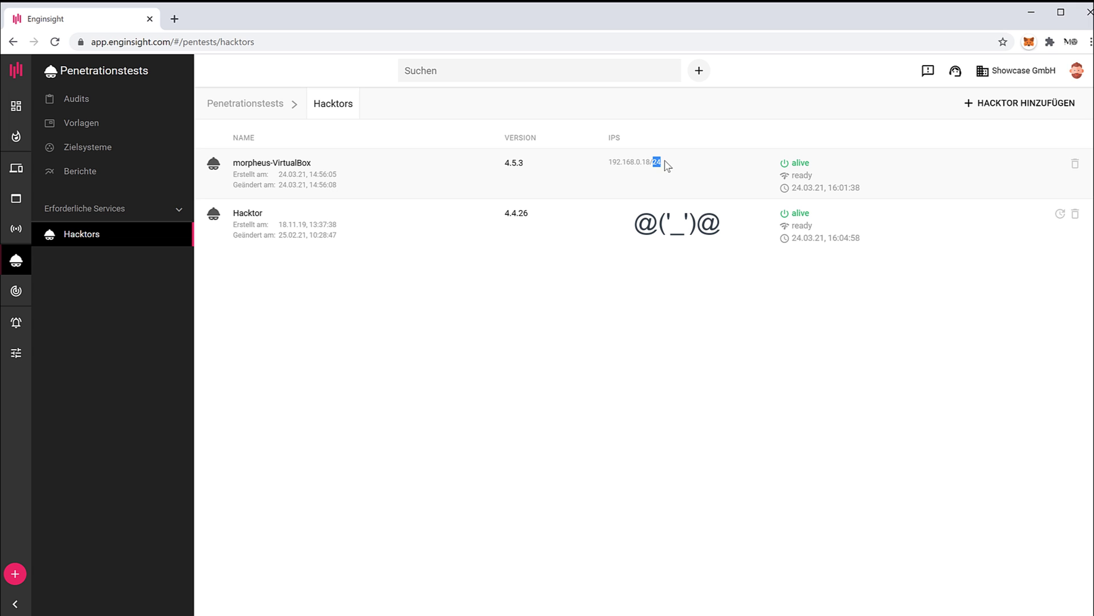
drag(611, 163, 616, 163)
click(636, 392)
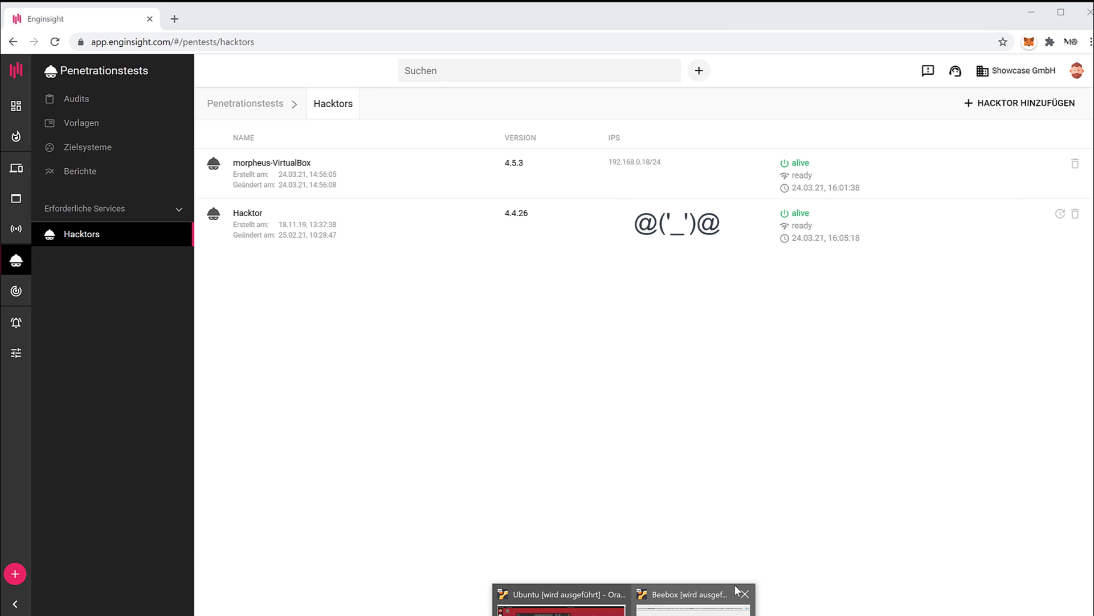
Switch to the Beebox virtual machine, run ifconfig in a terminal and look up the machine's eth0 IP address.
click(693, 600)
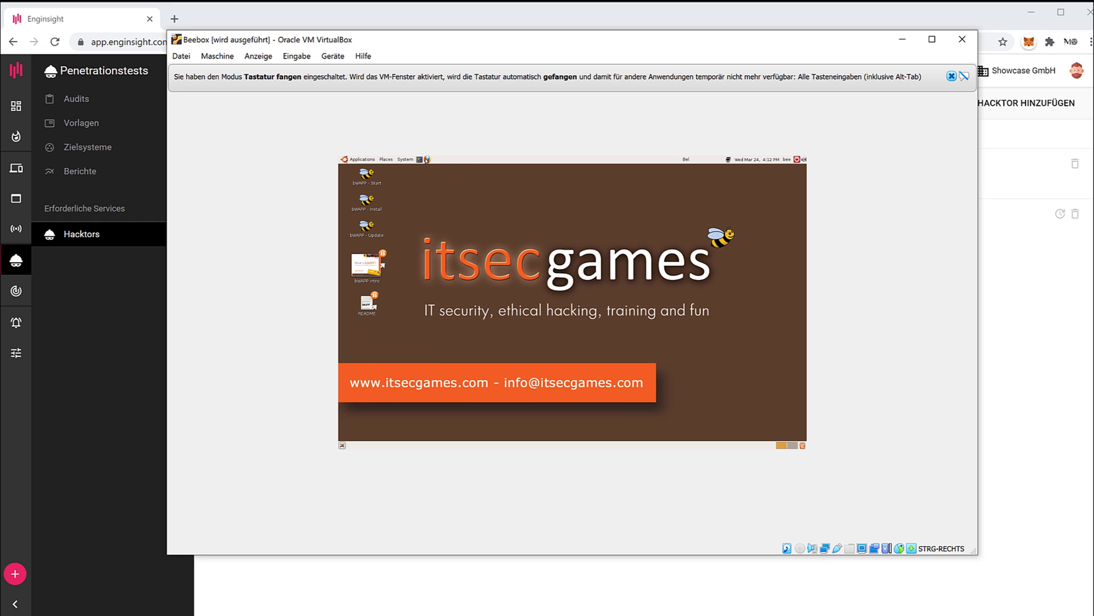
click(422, 160)
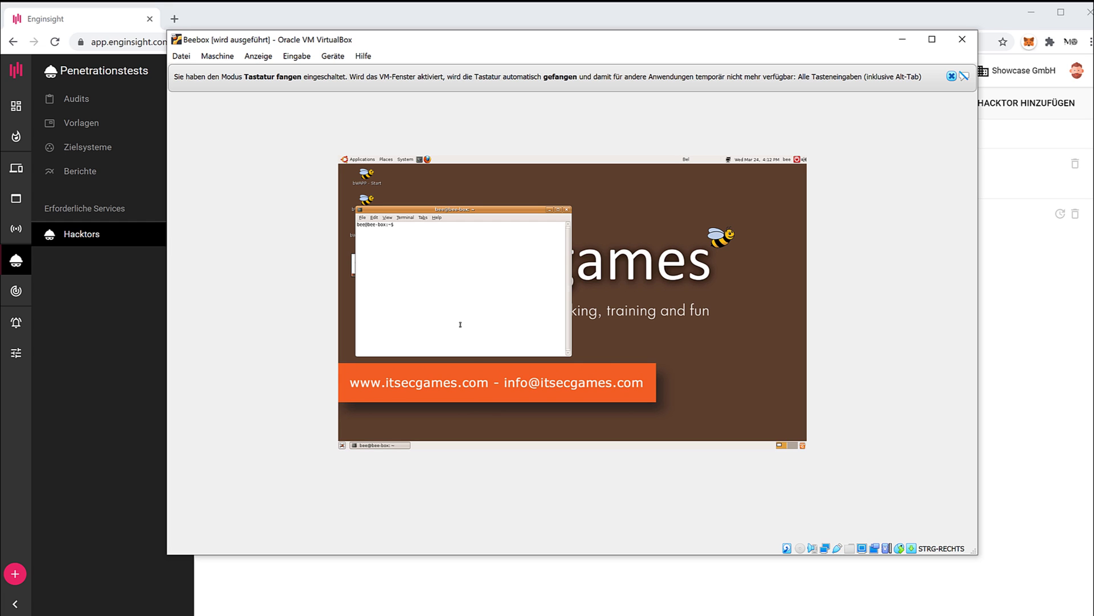
text(ifconfig)
key(Return)
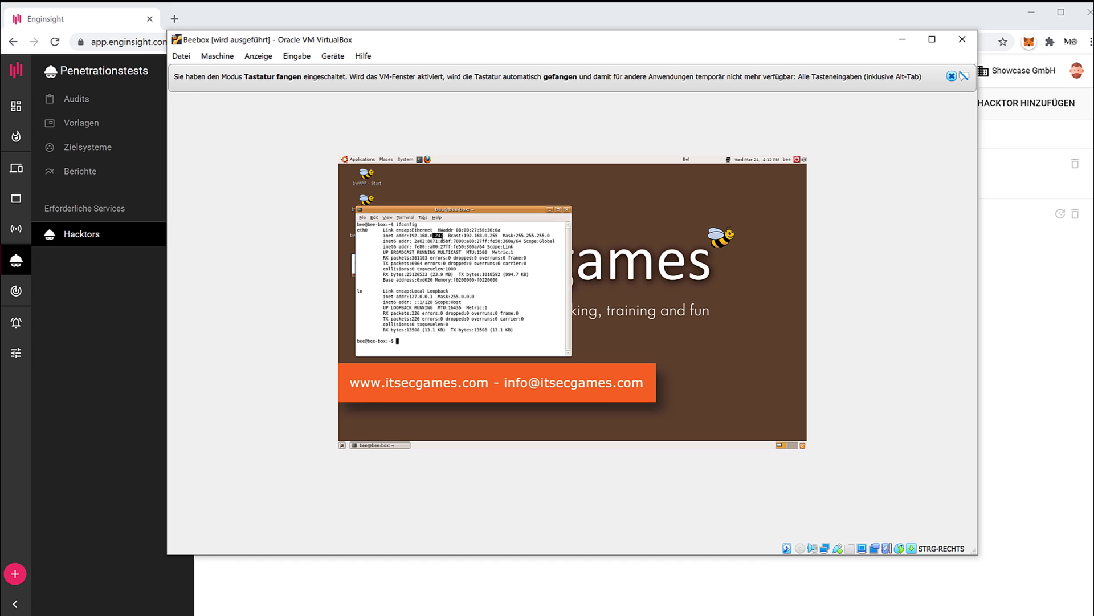
click(449, 270)
drag(409, 235, 445, 236)
Return to the browser, open 192.168.0.247 in a new tab and examine the bWAPP login page.
click(364, 593)
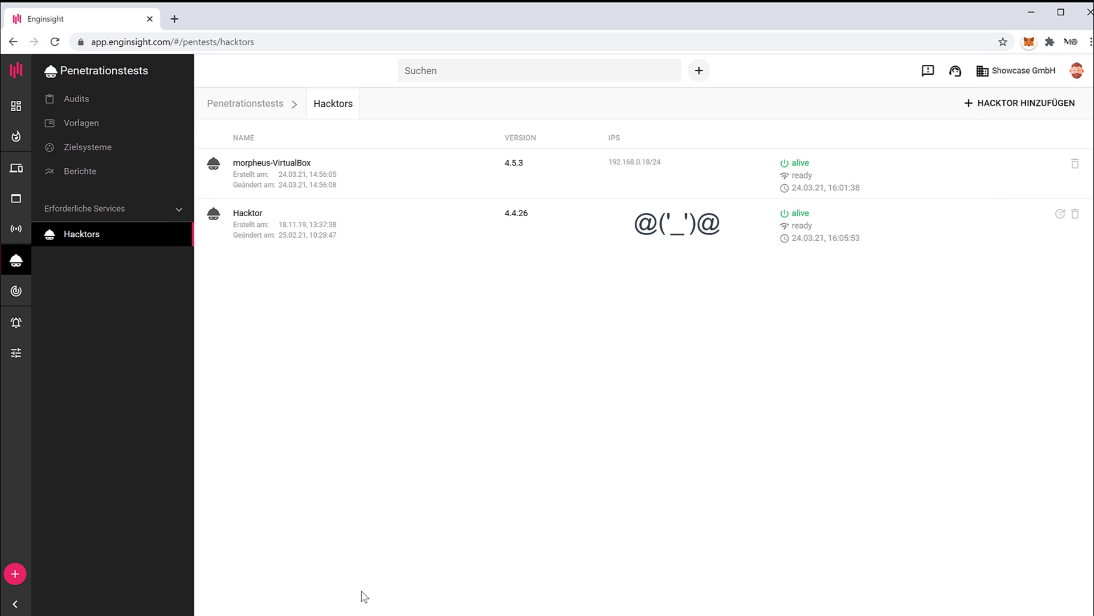
click(255, 198)
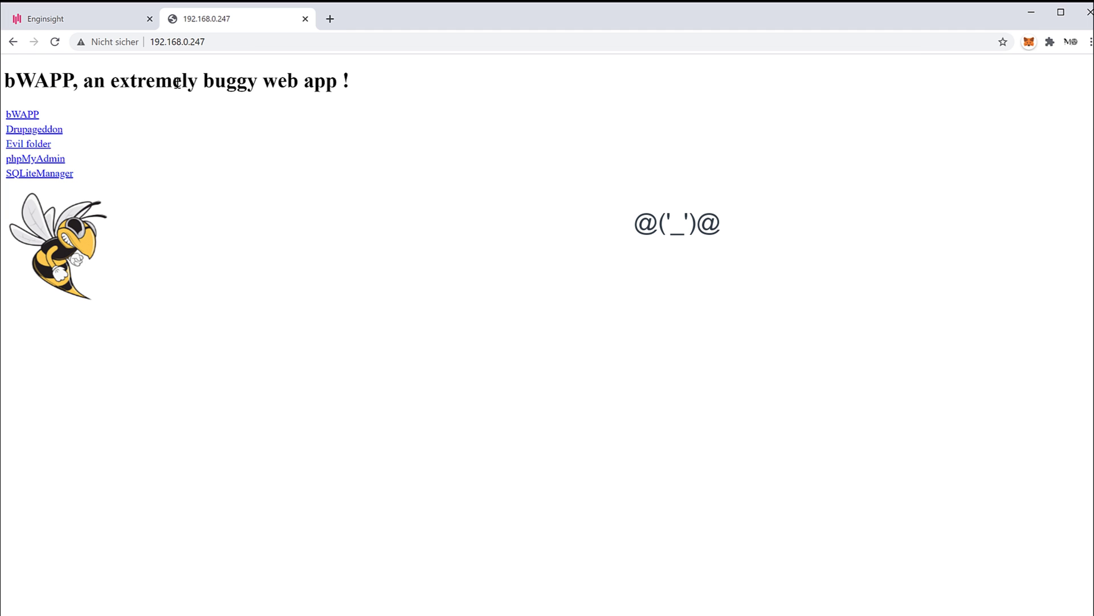
click(25, 114)
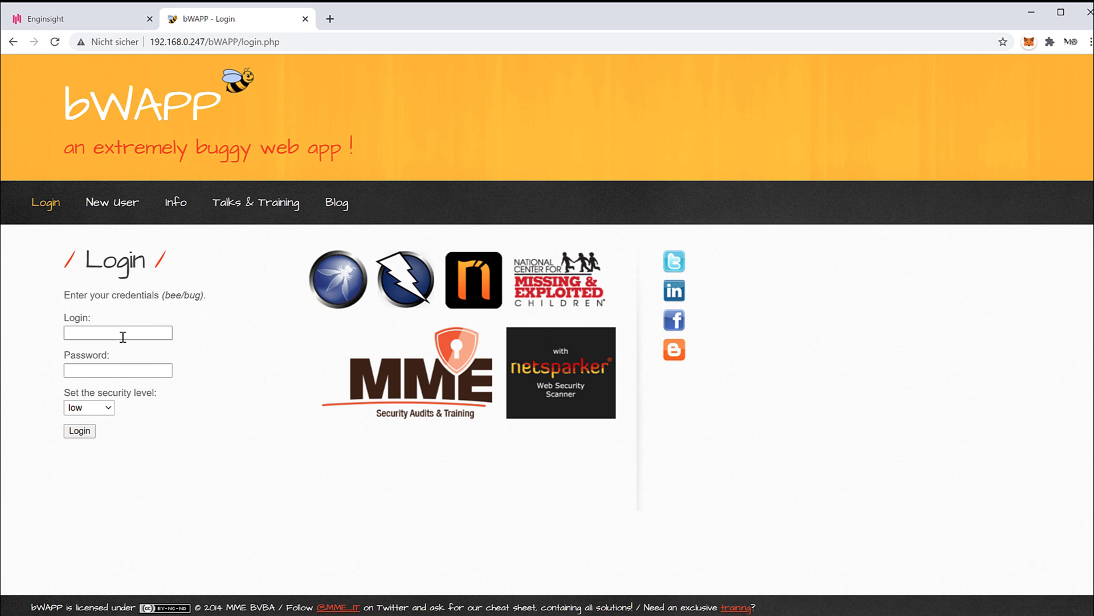
drag(165, 295, 203, 297)
click(245, 449)
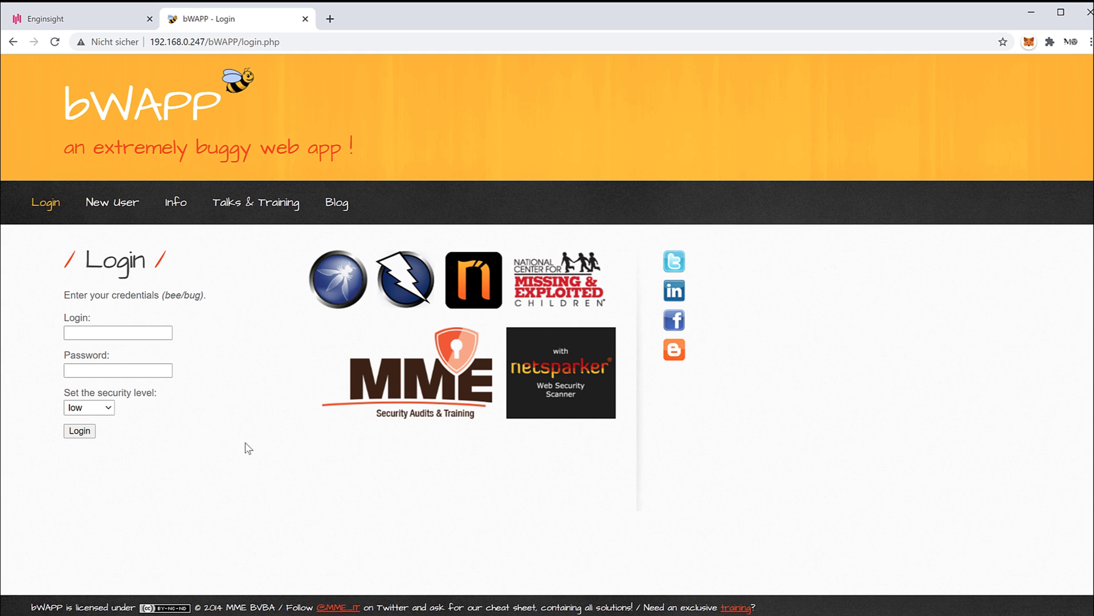
Back in Enginsight, start a new target system (Zielsystem) named BeeBox with the description Beebox.
click(113, 19)
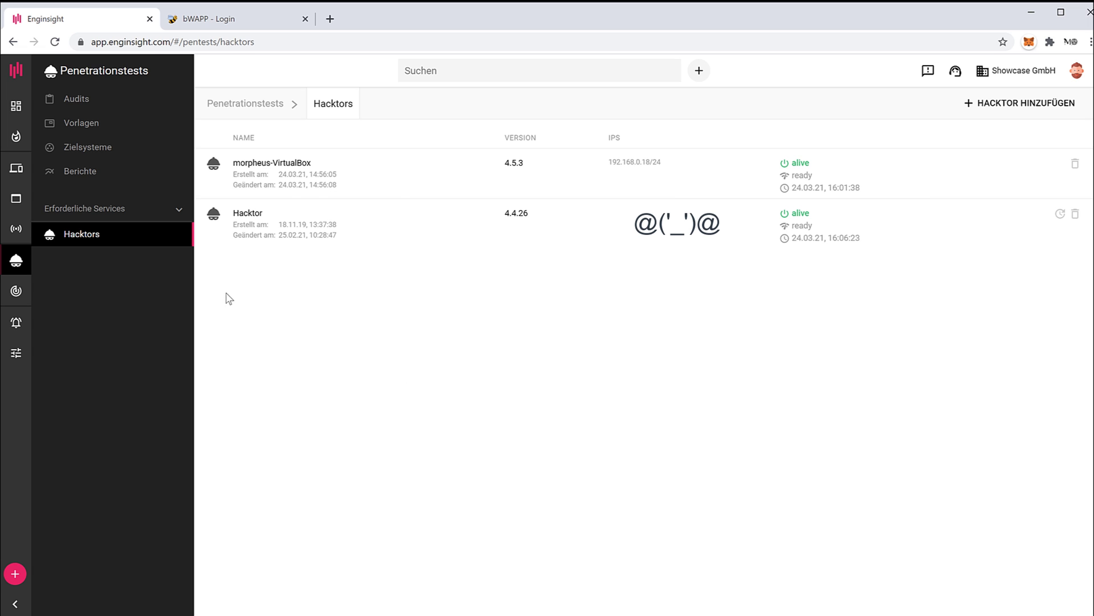
click(108, 157)
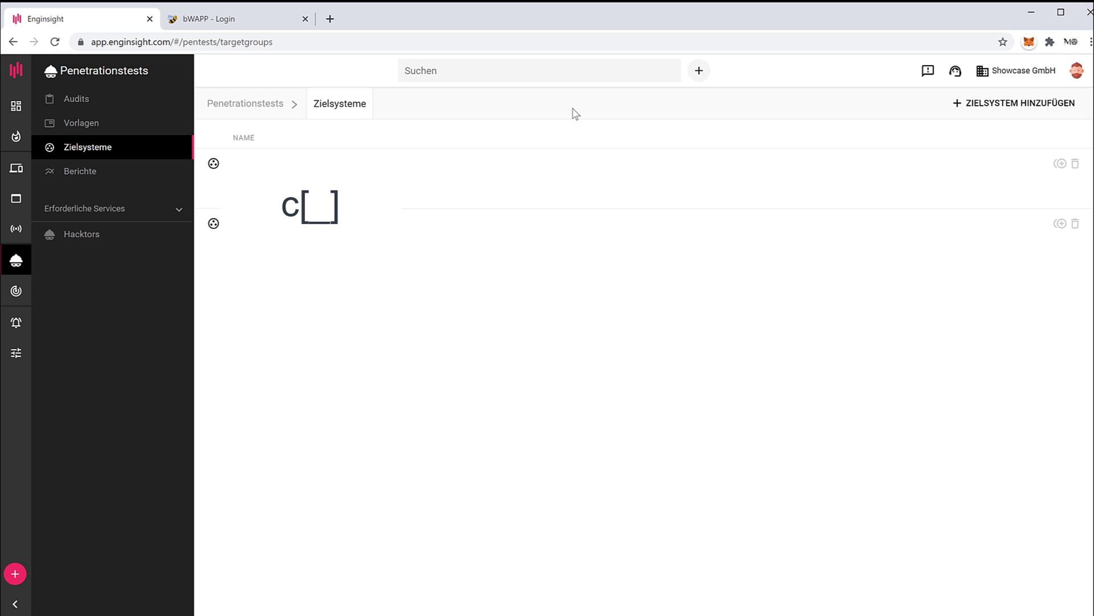
click(971, 104)
click(321, 151)
text(BeeBox)
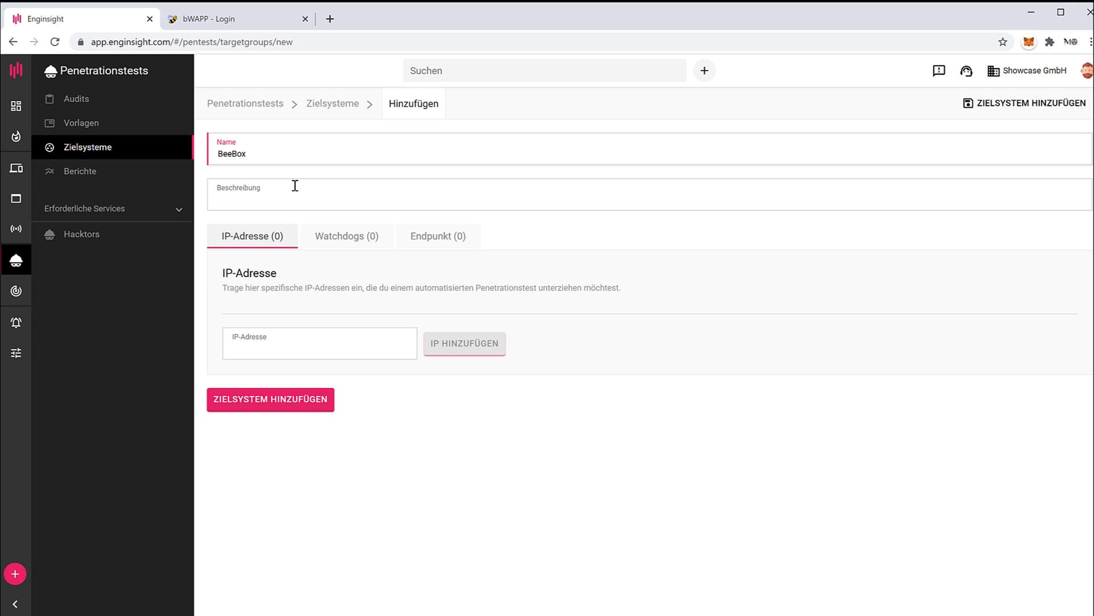
click(294, 186)
Add the IP address 192.168.0.247 without protocol prefix or trailing slash to the BeeBox target system, and save it.
click(322, 344)
text(http://192.168.0.247/)
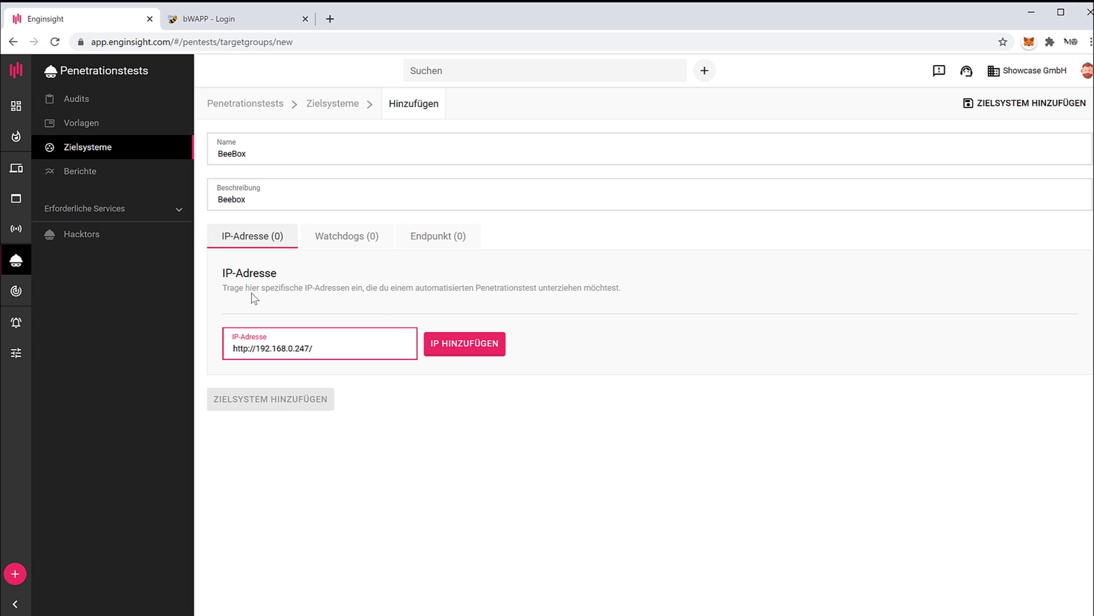
drag(257, 348, 212, 353)
key(BackSpace)
click(306, 353)
key(BackSpace)
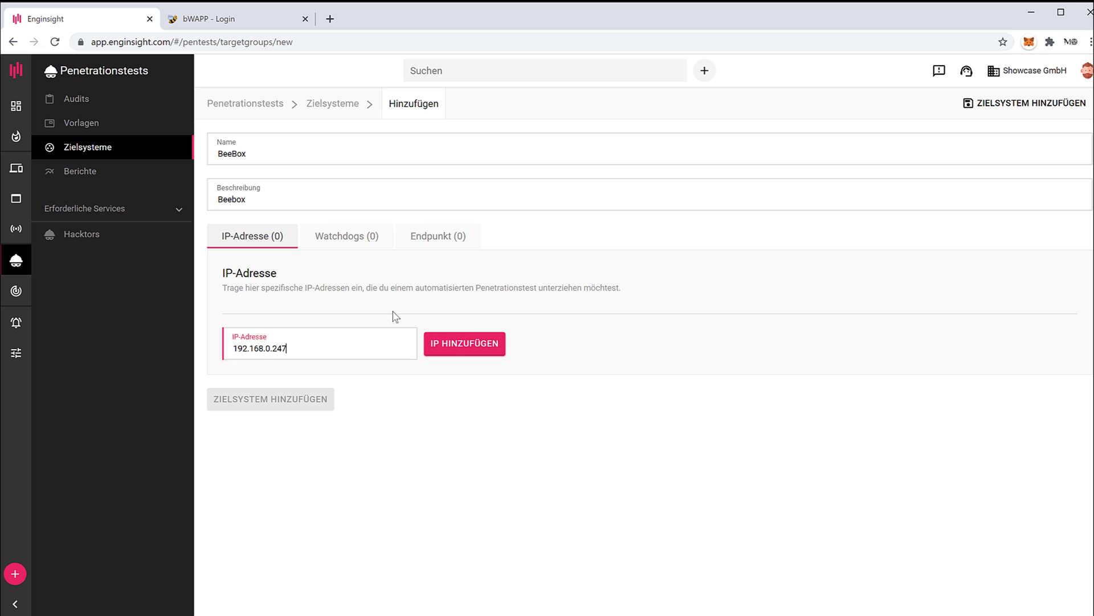
drag(300, 348, 231, 352)
click(302, 347)
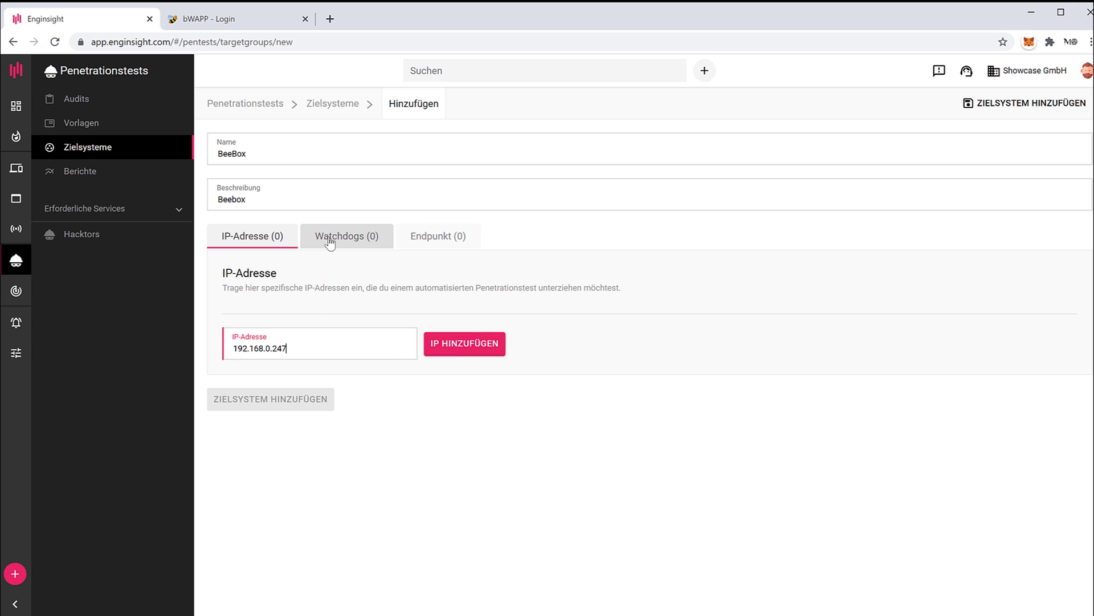
click(437, 348)
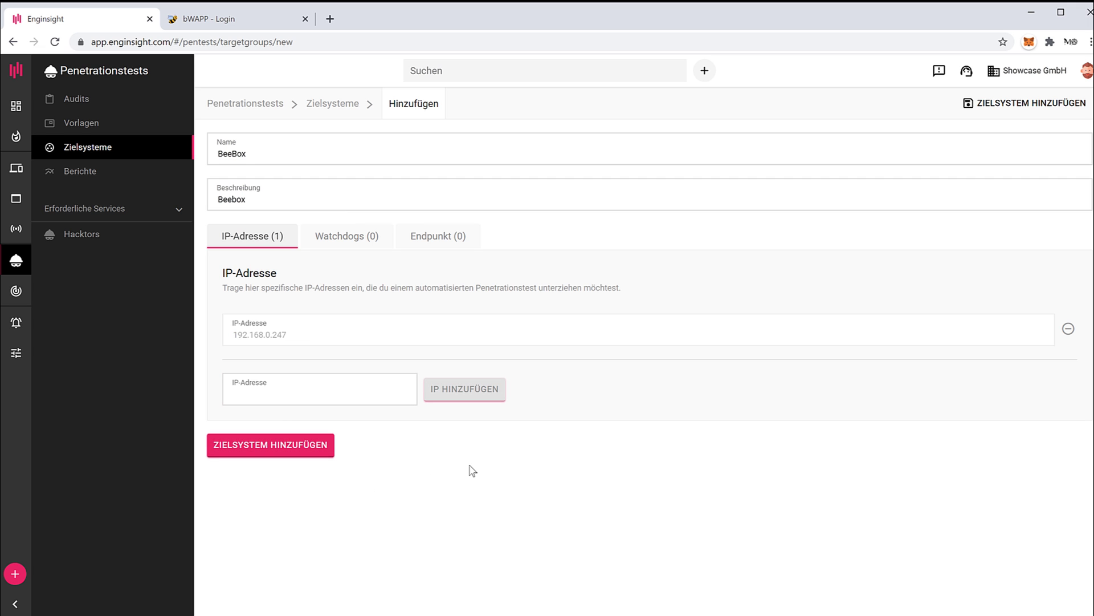
click(279, 449)
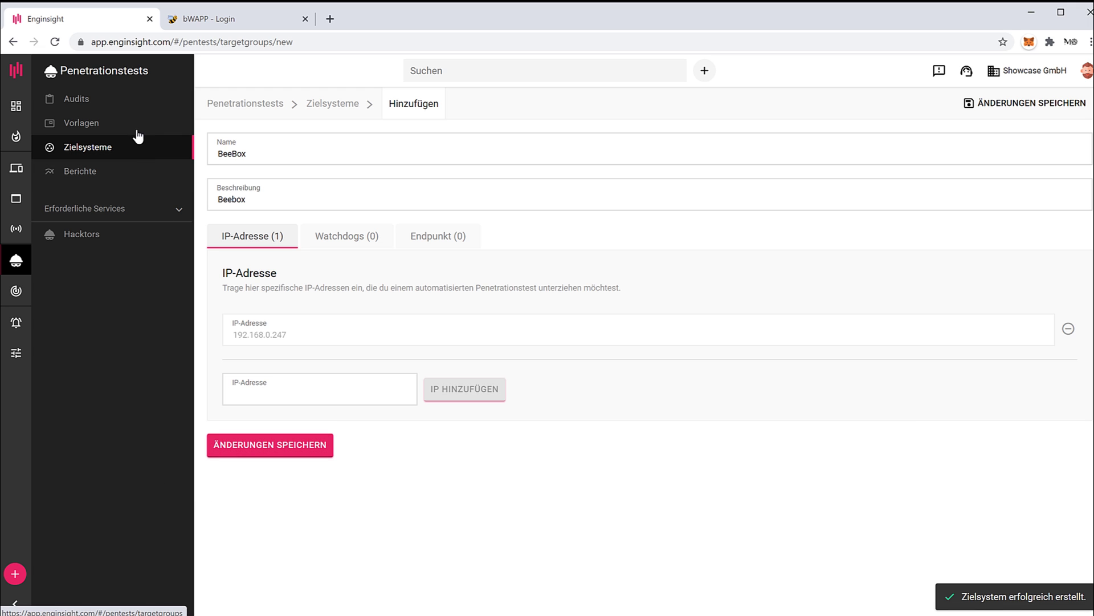
Review the target systems list and the audits overview, and proceed from there to the pentest templates (Vorlagen).
click(112, 152)
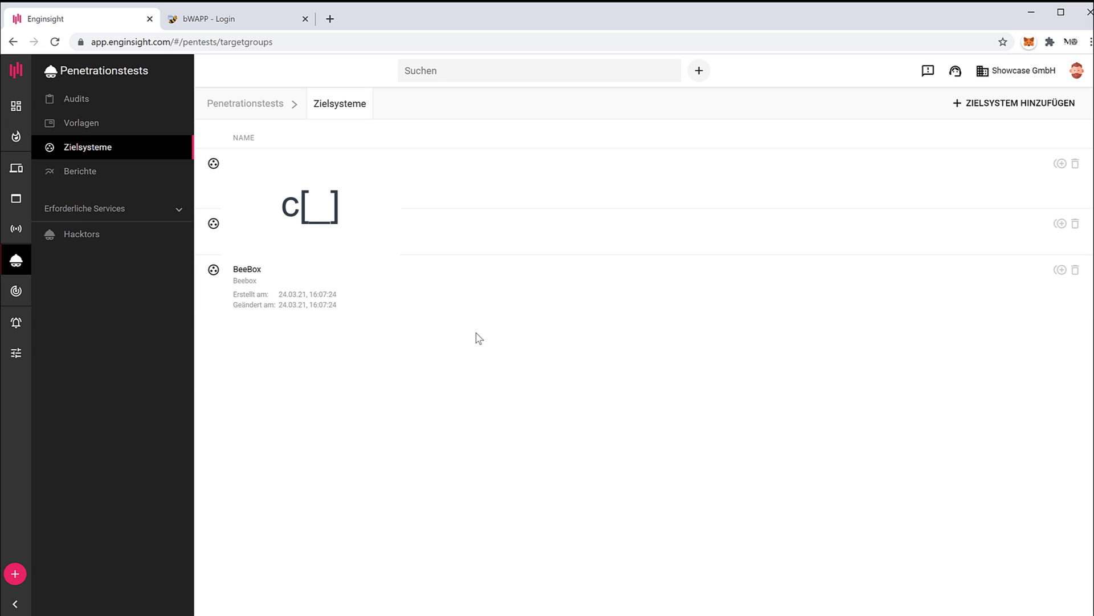
click(98, 109)
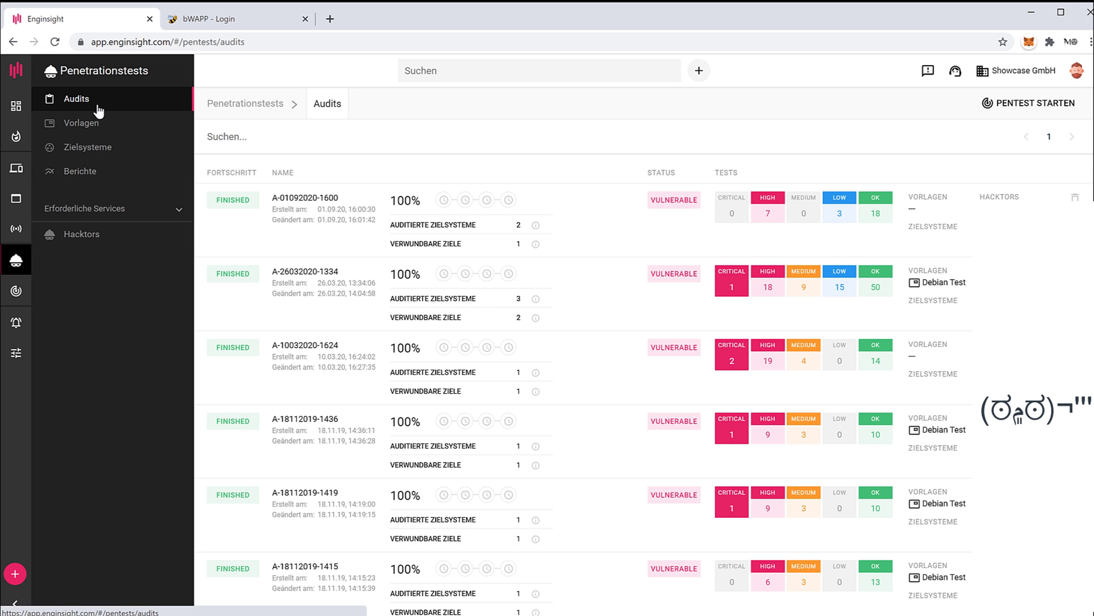
click(1034, 105)
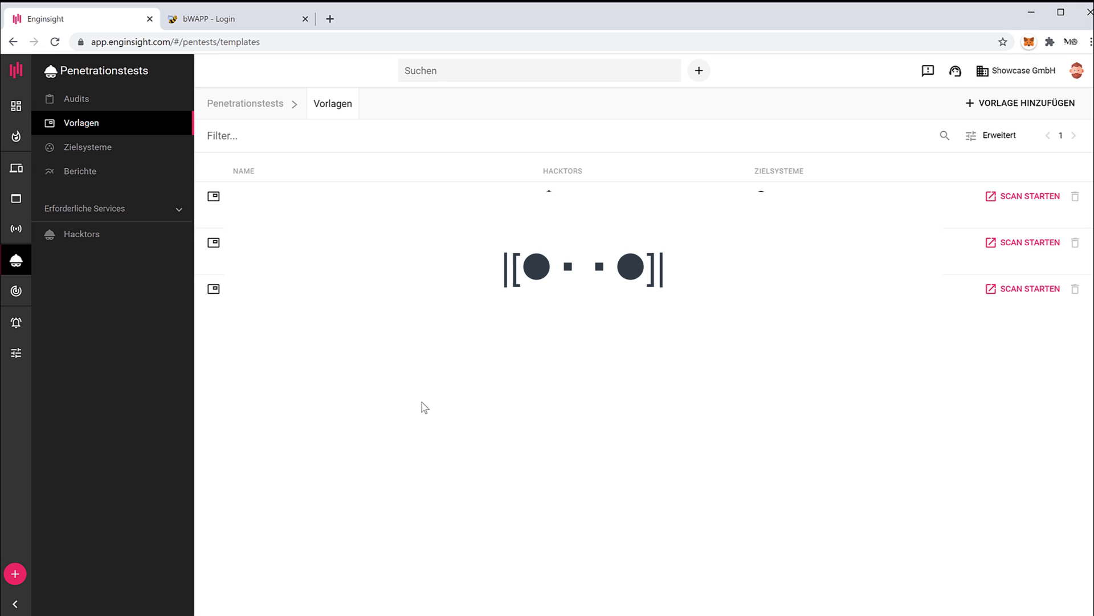
Start a new pentest template with BeeBox as name and description, and assign morpheus-VirtualBox as its Hacktor.
click(1014, 98)
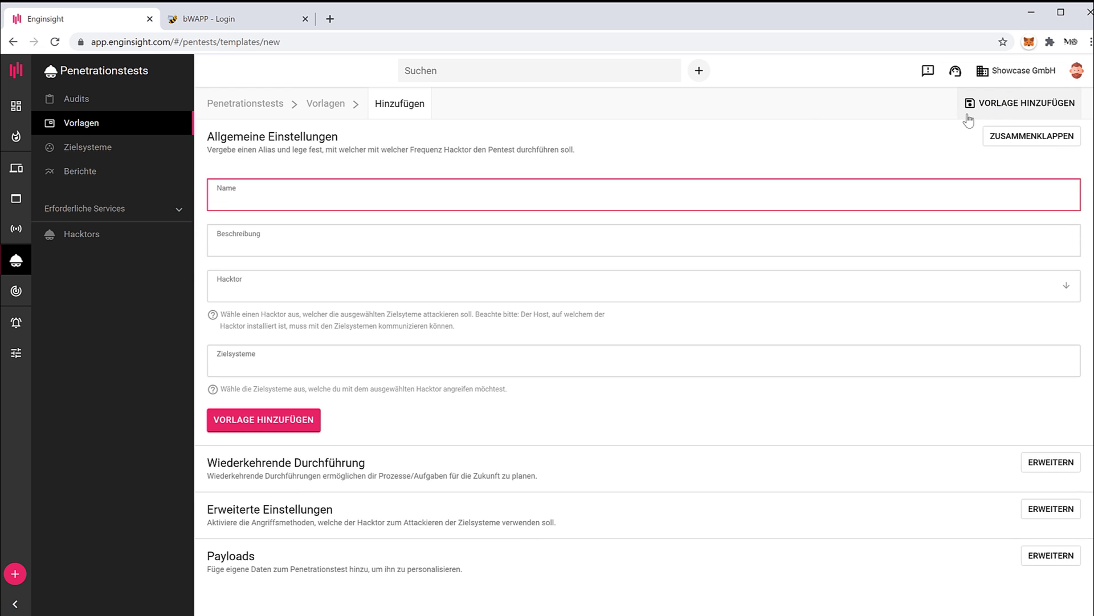
click(299, 198)
text(BeeBox)
key(Tab)
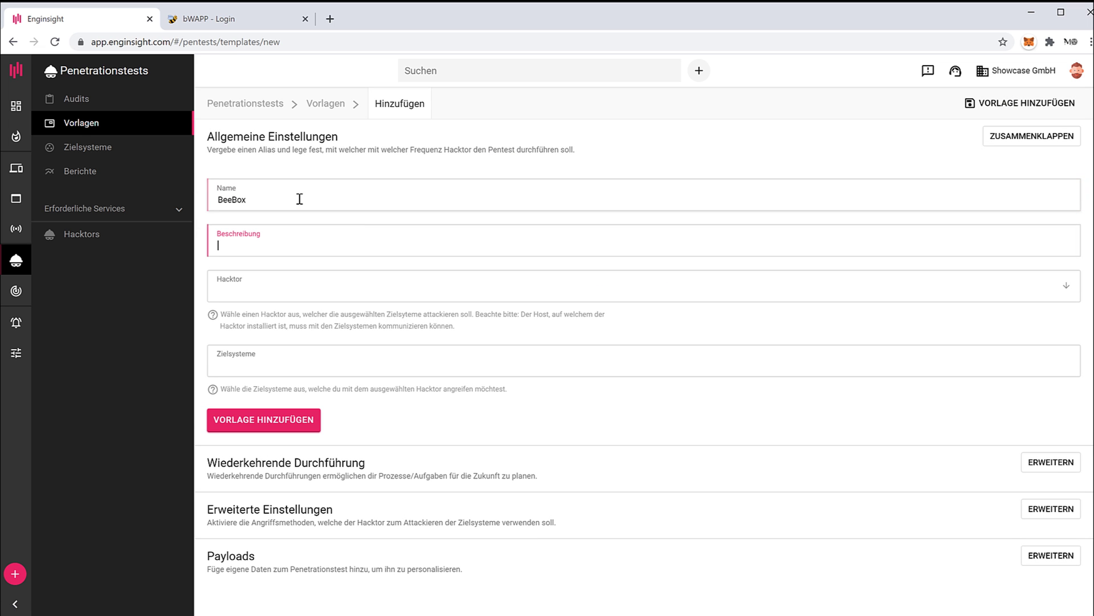
text(BeeBox)
click(1035, 294)
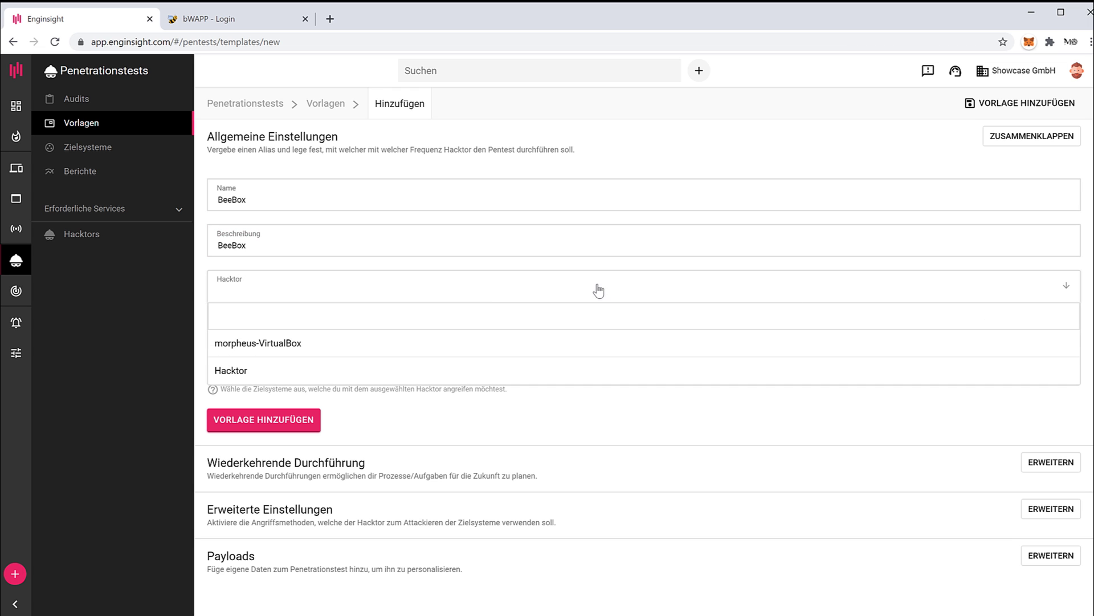
click(310, 342)
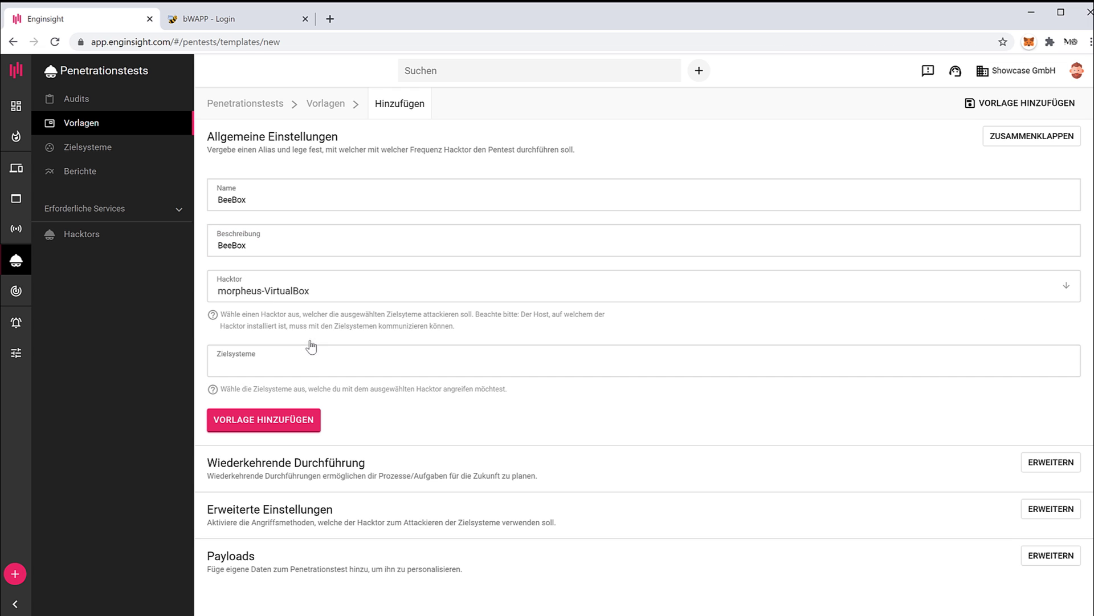
Assign BeeBox as the template's target system, leave planned execution off after reviewing the recurrence options, and add the template.
click(264, 359)
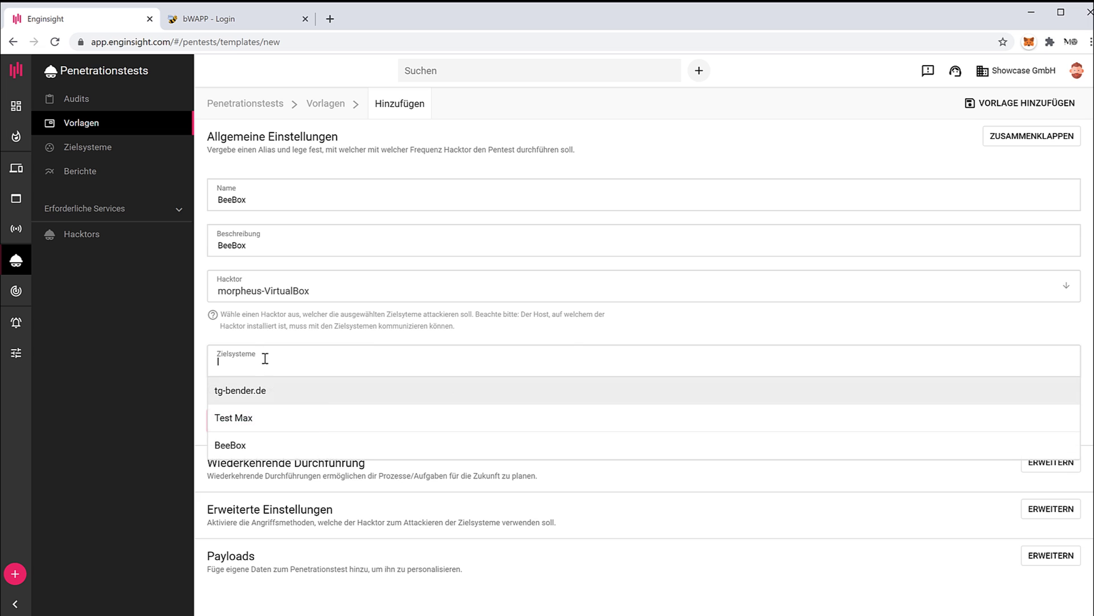
click(243, 448)
scroll(342, 408, down, 1)
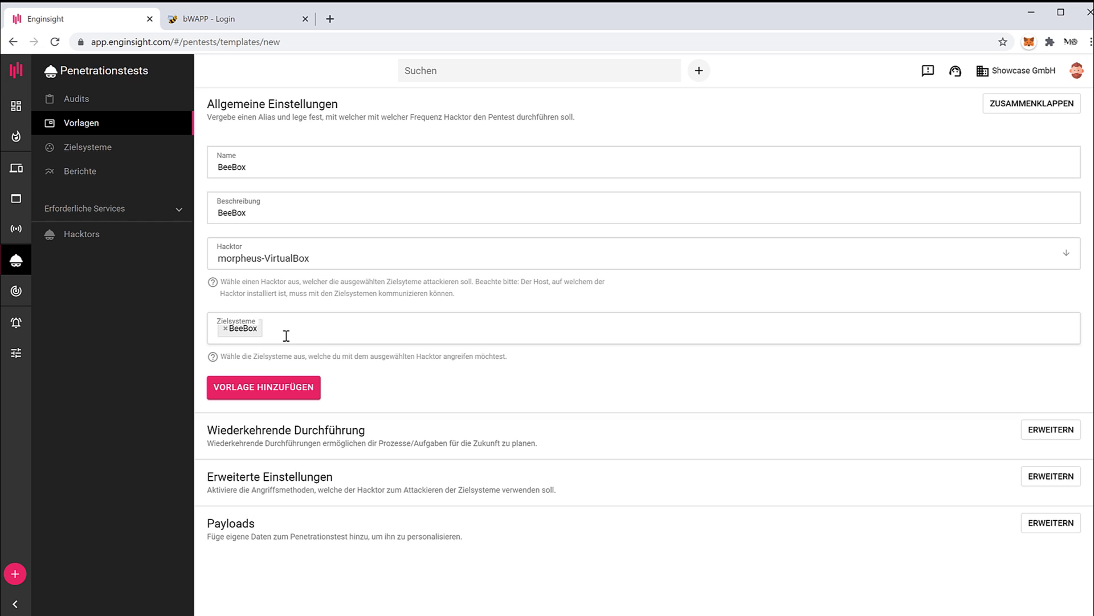
click(439, 409)
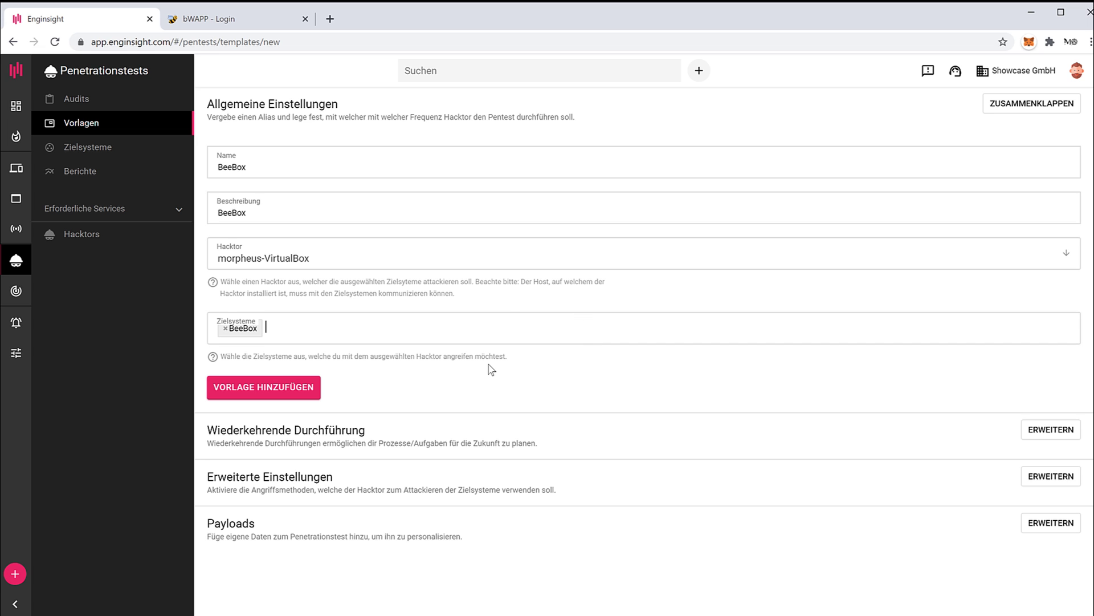
click(741, 432)
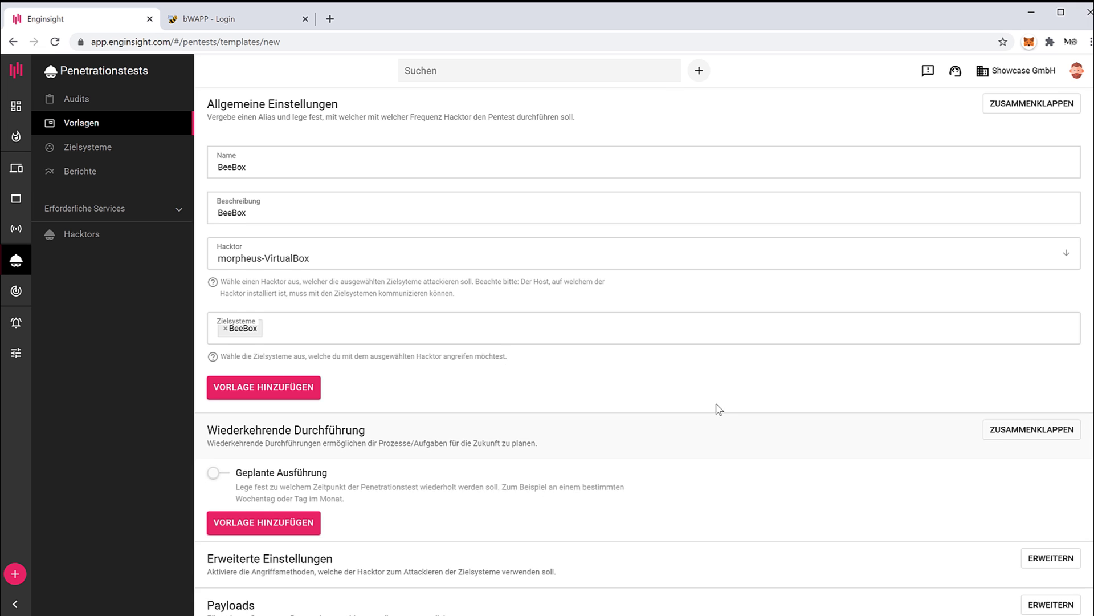
scroll(701, 399, down, 1)
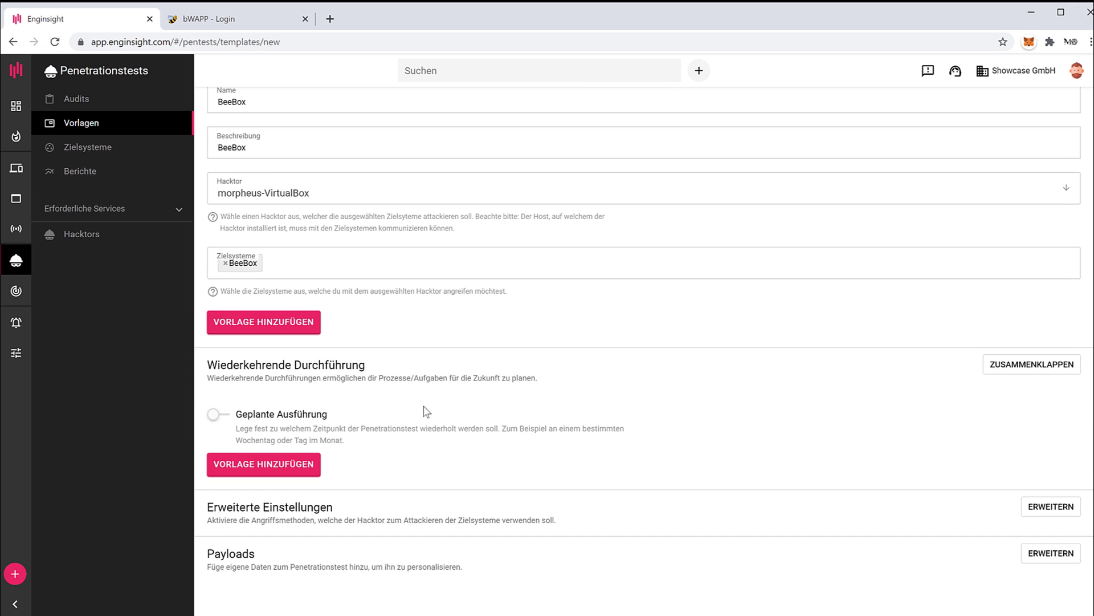
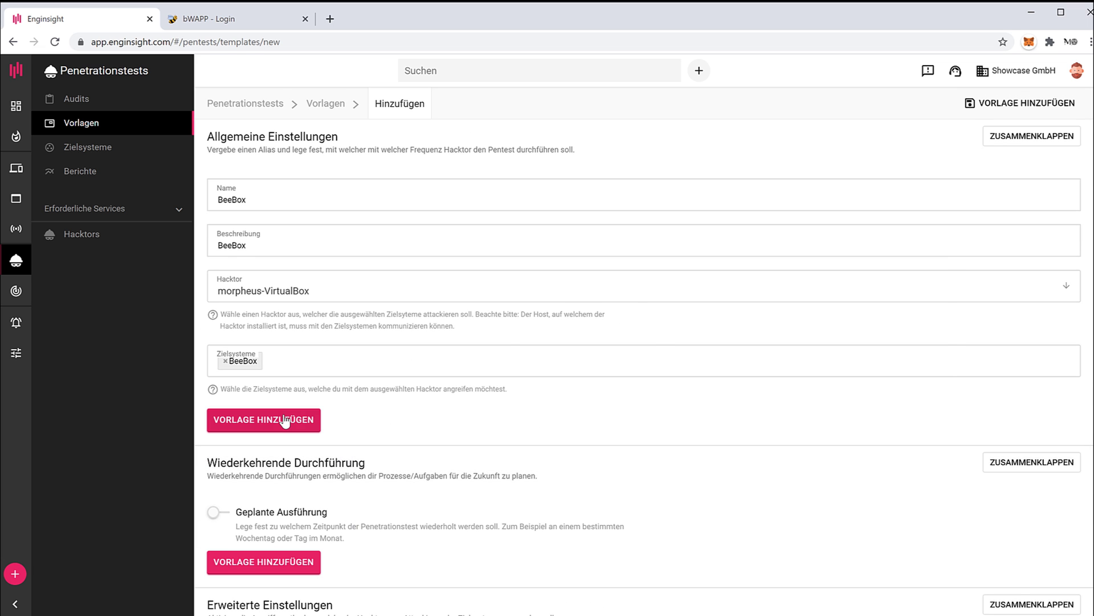
click(286, 423)
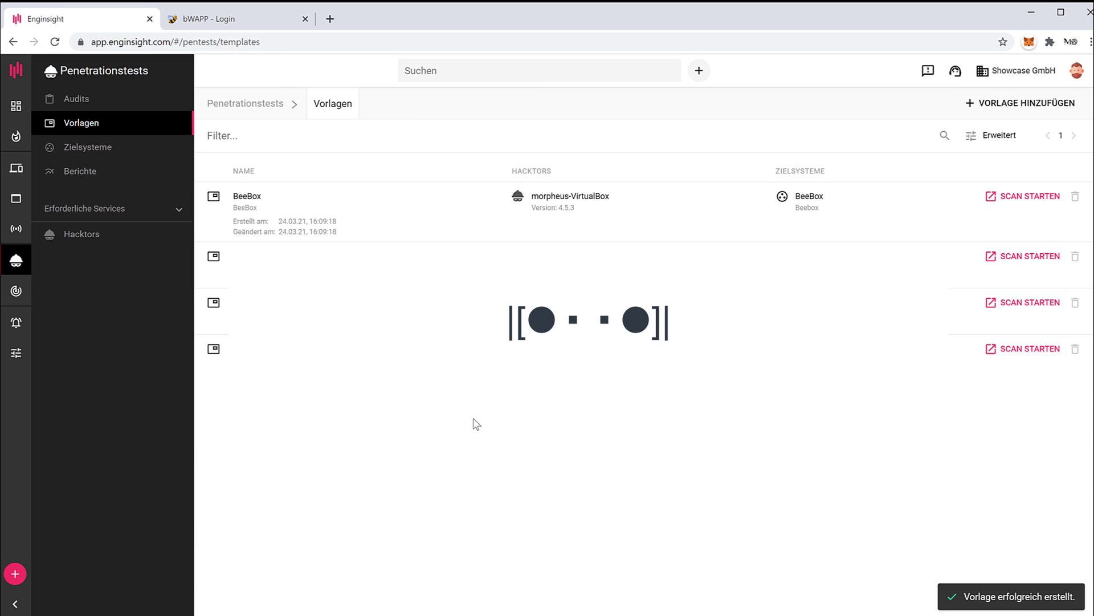
Start a Hacktor scan from the BeeBox template with Bruteforce enabled, confirming ownership of all systems.
click(1029, 199)
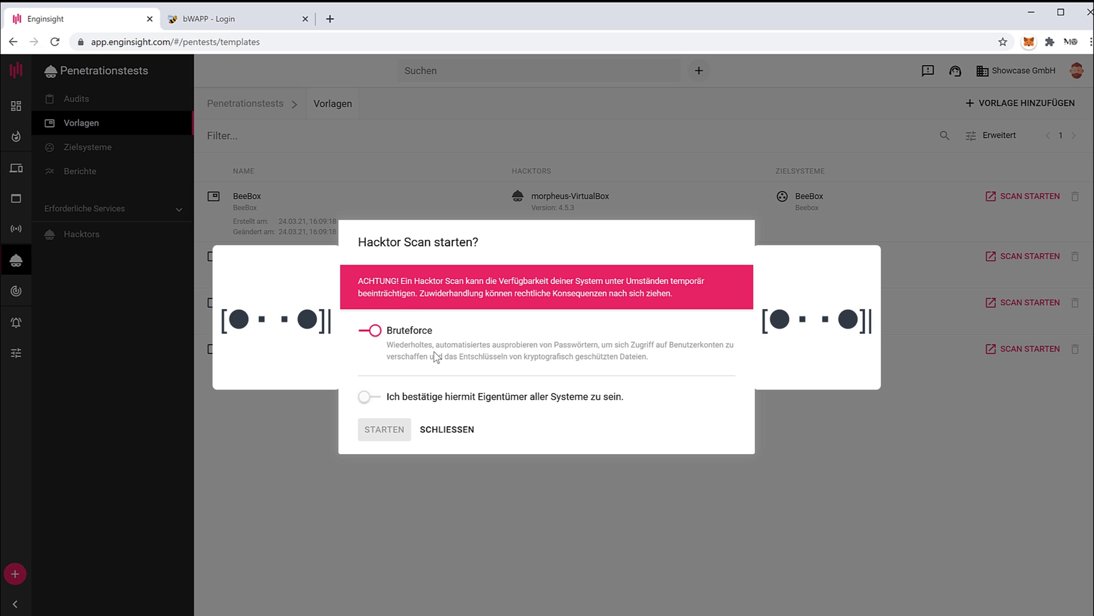
click(361, 401)
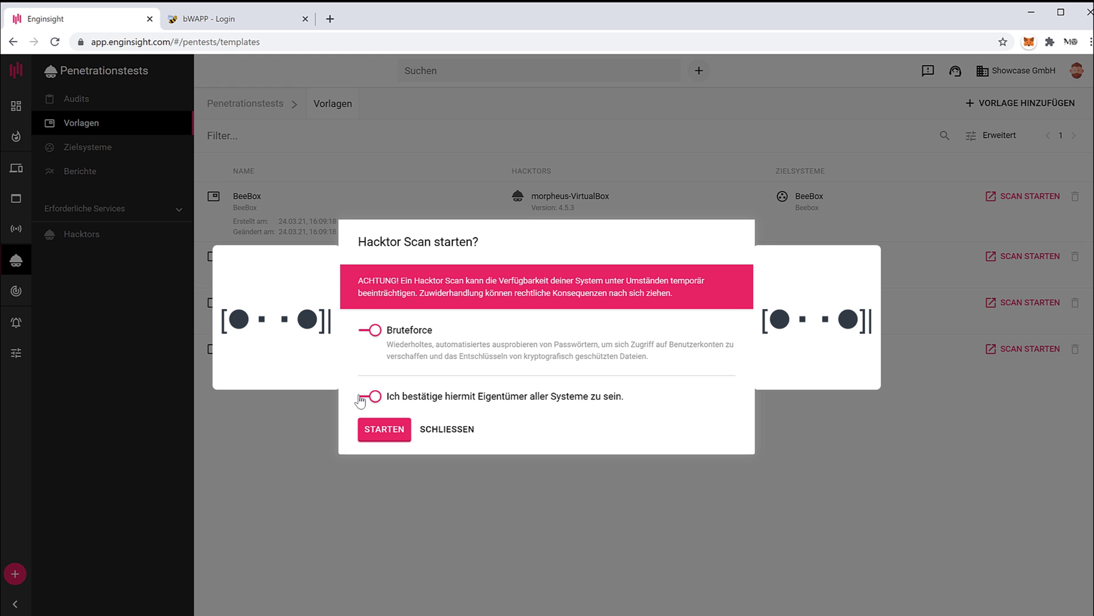
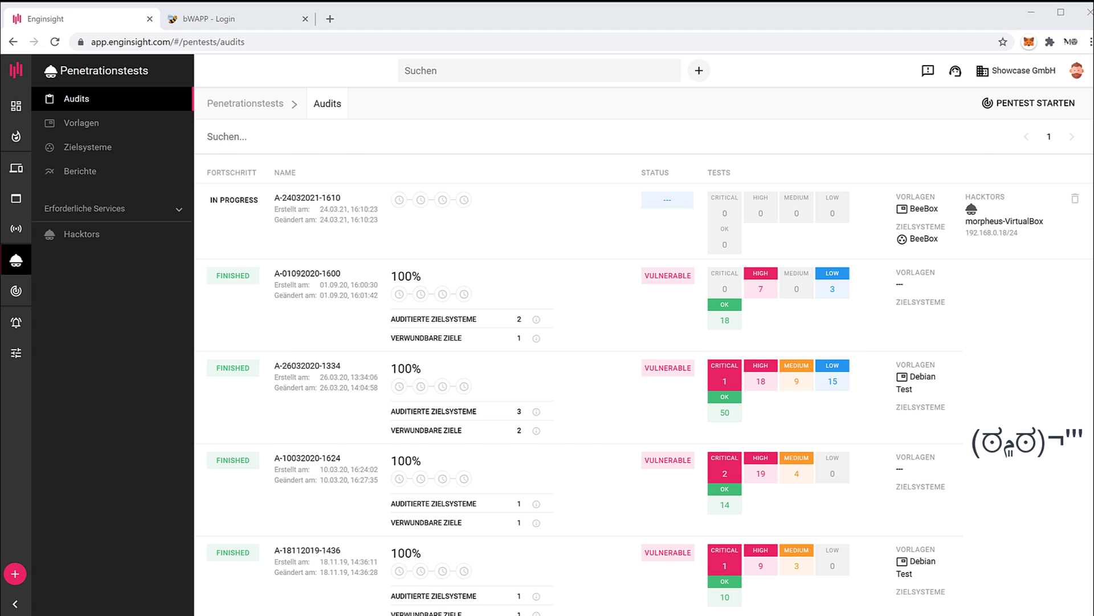
click(1014, 436)
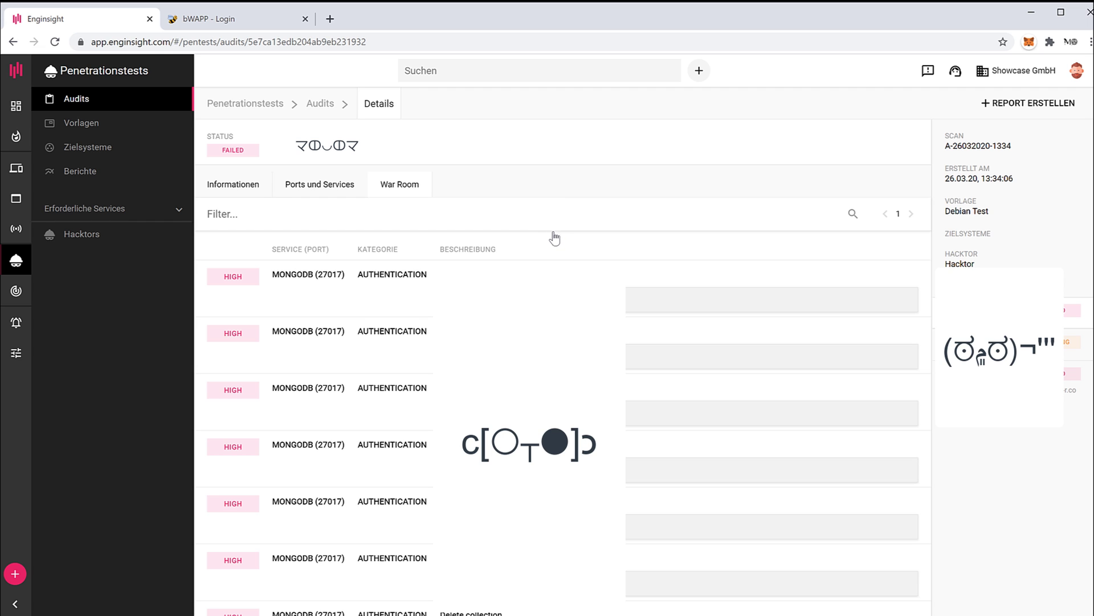
click(254, 189)
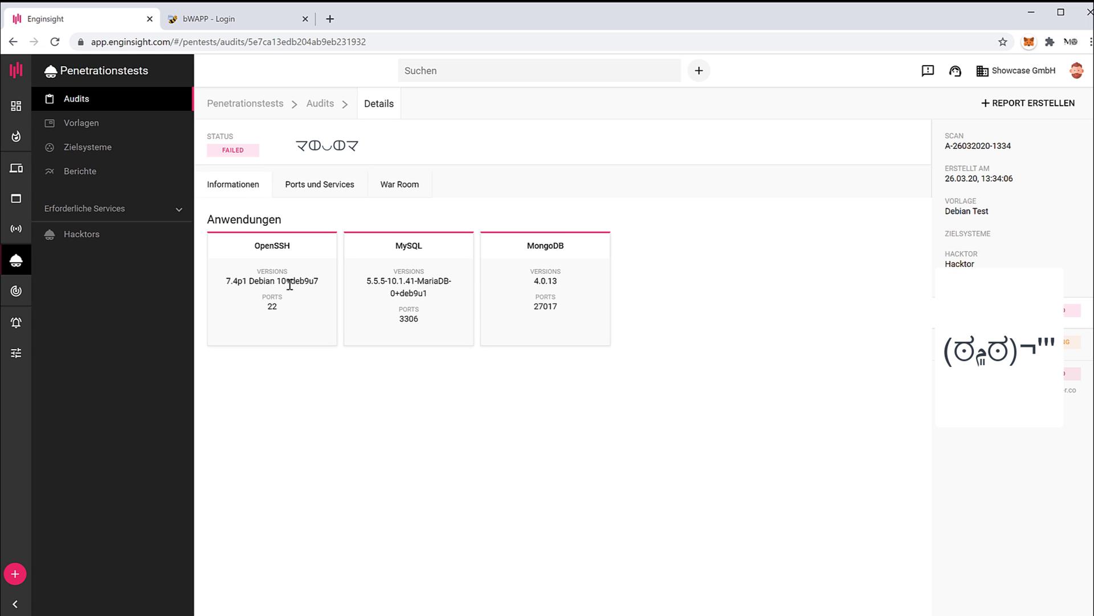
drag(261, 246, 291, 246)
double_click(415, 246)
click(560, 247)
click(333, 193)
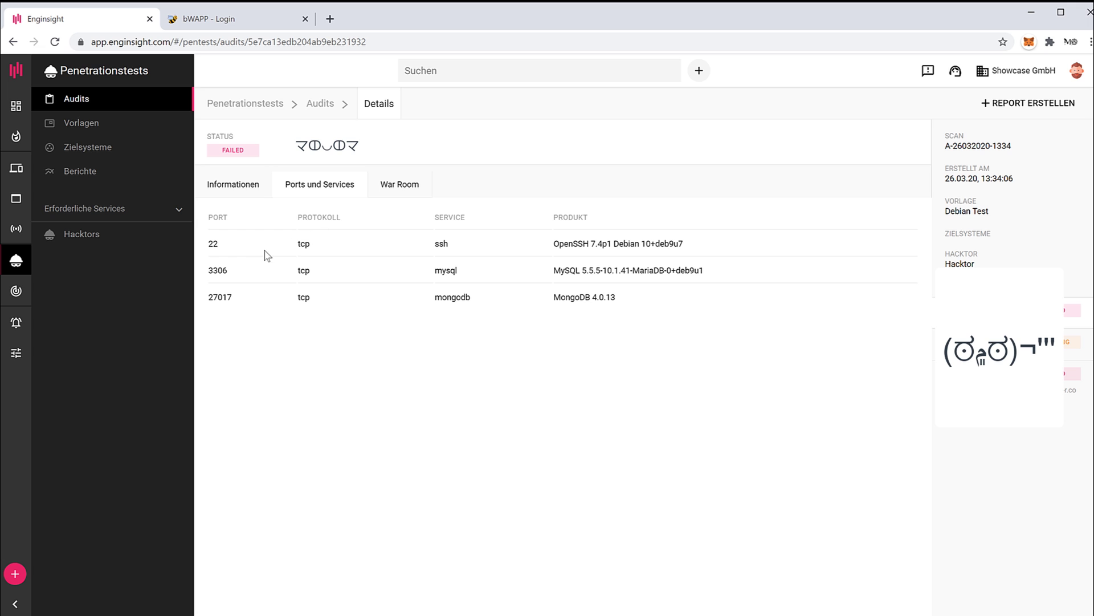
drag(208, 241, 586, 347)
click(570, 265)
triple_click(613, 245)
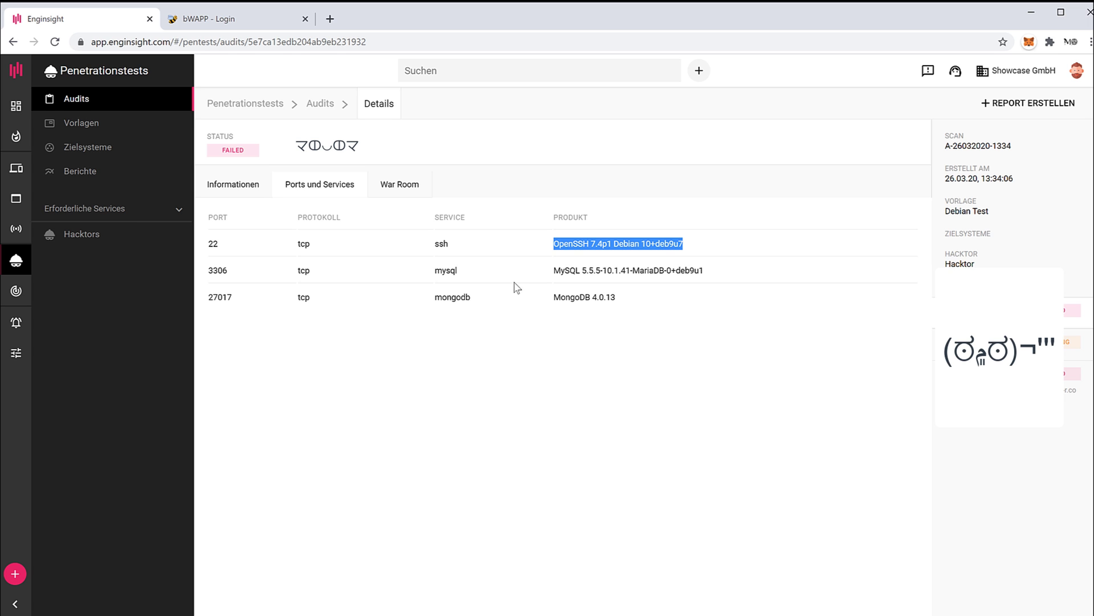
Examine the audit's War Room entries for MongoDB authentication and for the SSH key exchange, host key and MAC algorithms.
click(416, 184)
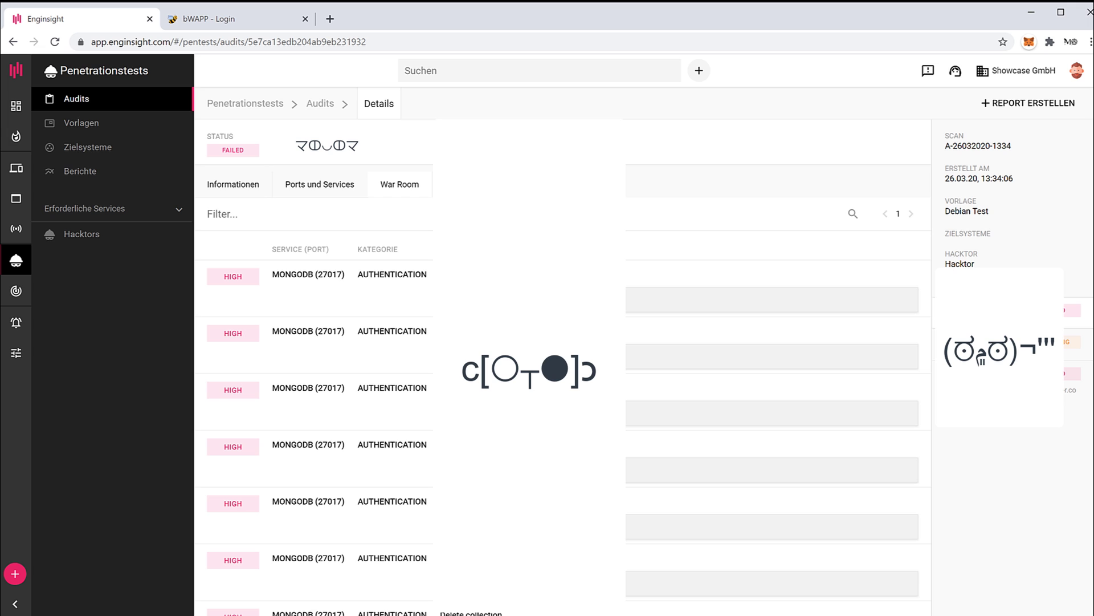
scroll(564, 348, down, 1)
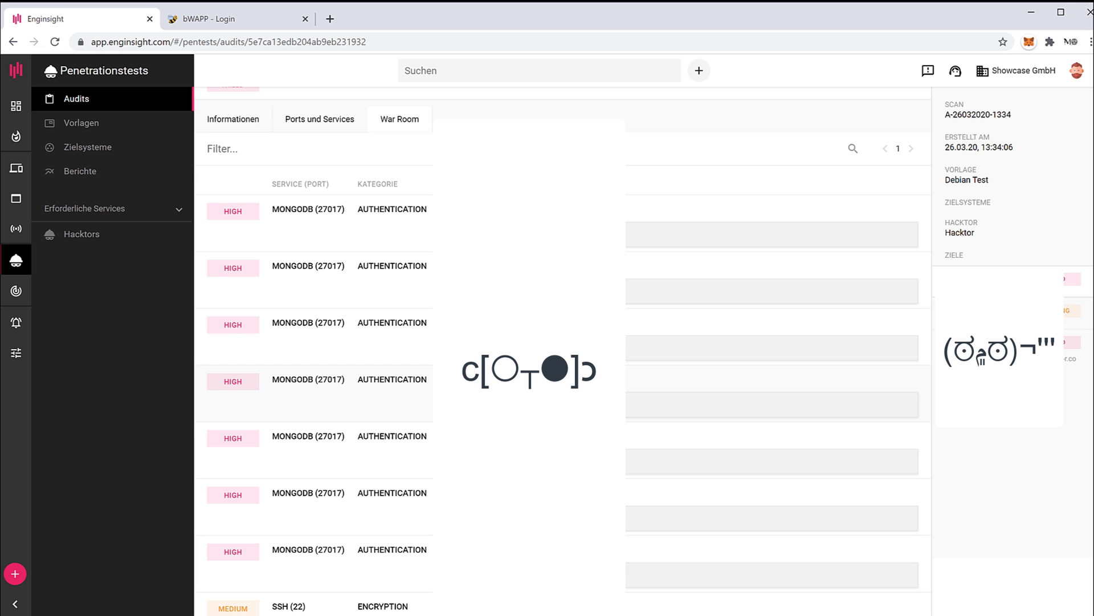
scroll(769, 350, down, 1)
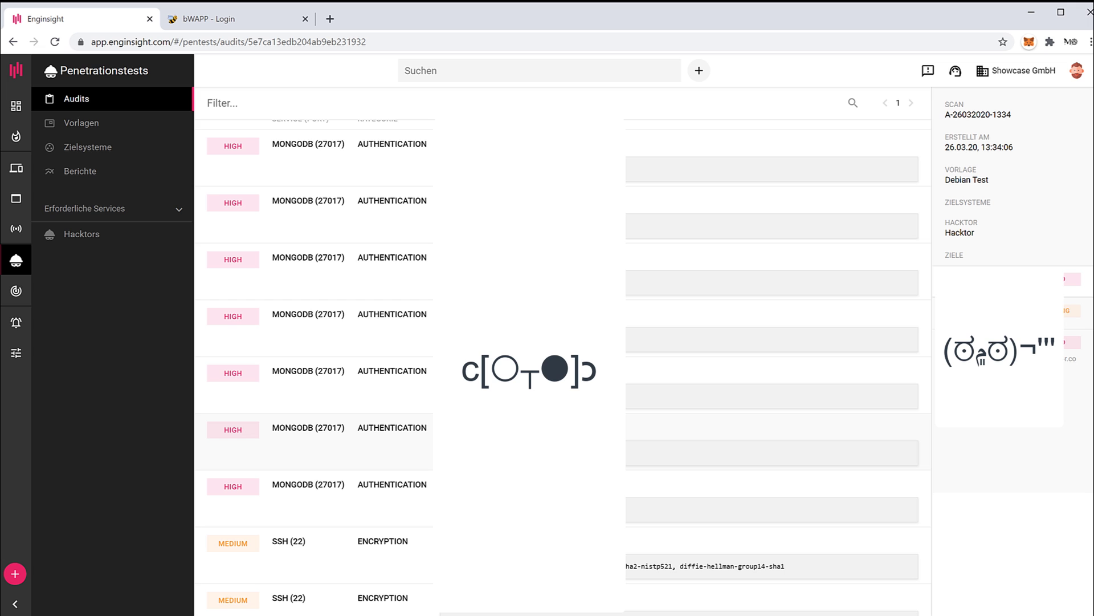
scroll(635, 466, down, 2)
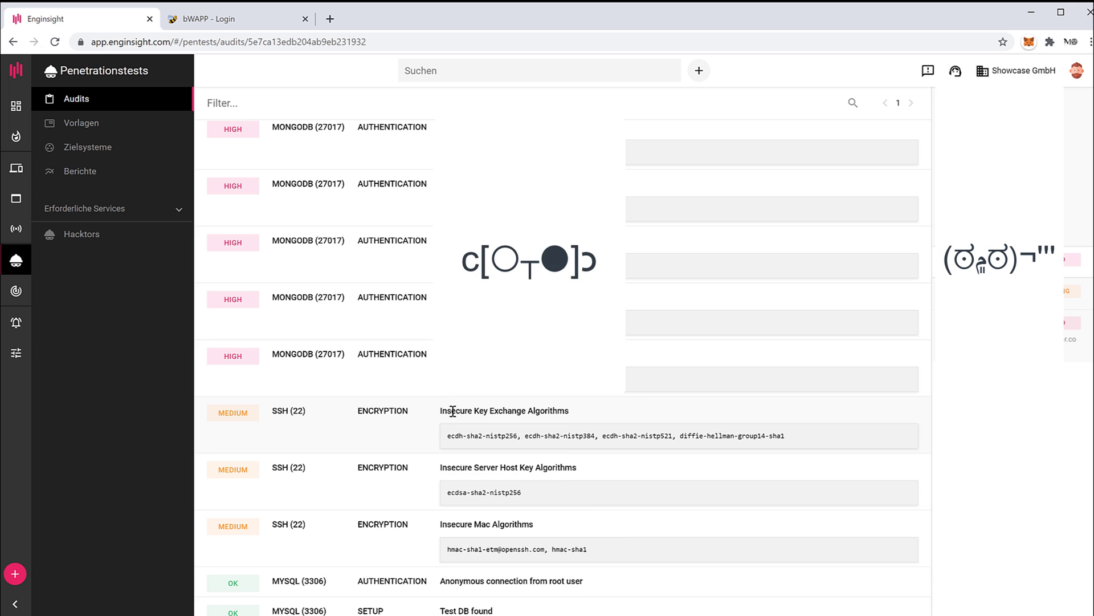
drag(440, 410, 589, 413)
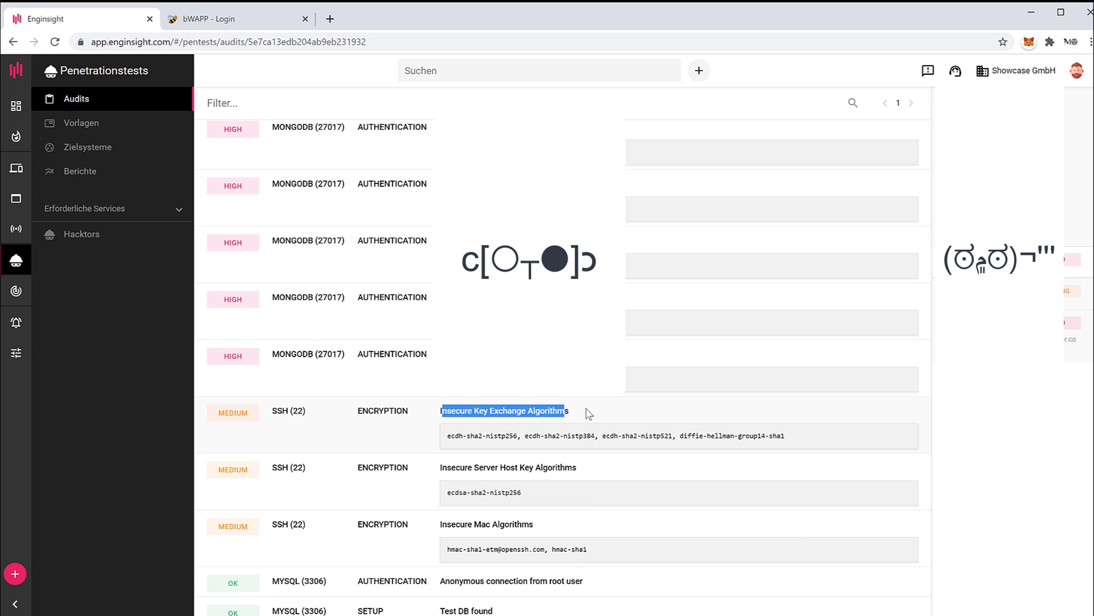
click(589, 413)
drag(442, 437, 794, 443)
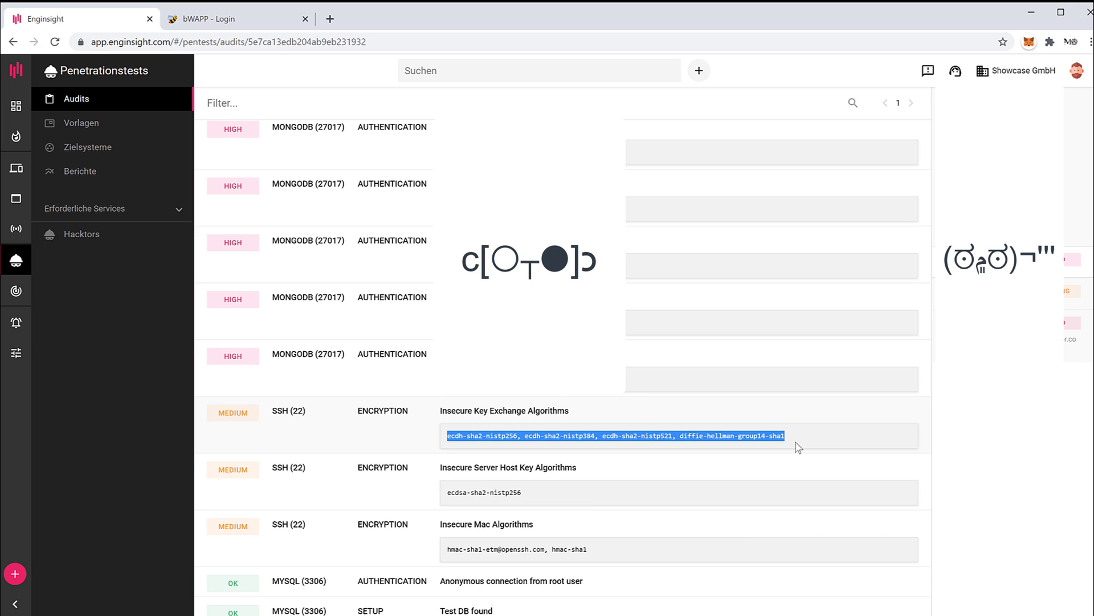
scroll(647, 449, down, 1)
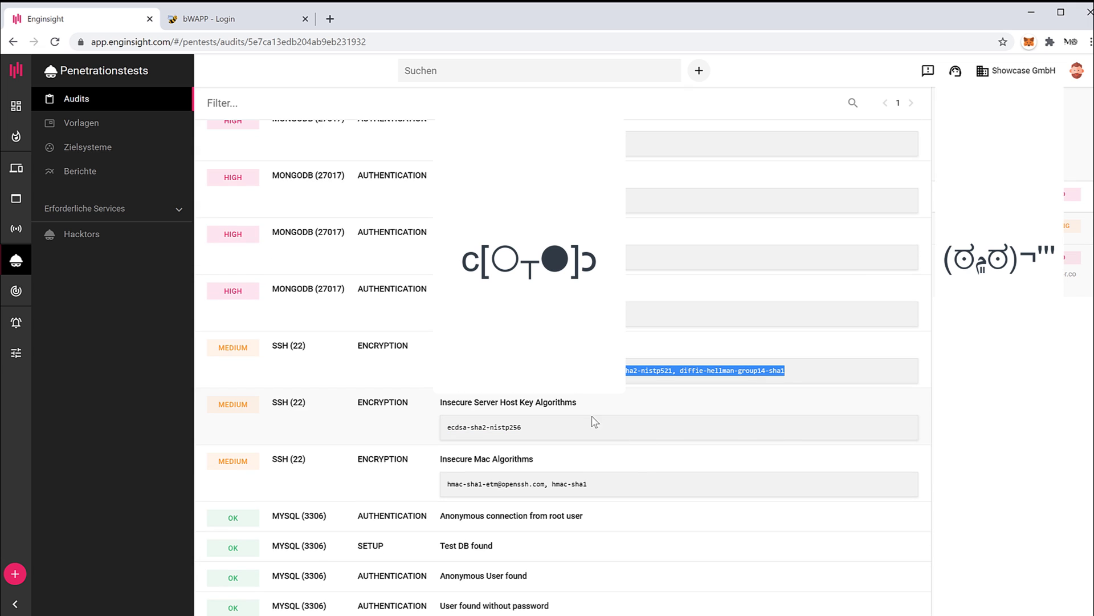
click(497, 404)
drag(497, 404, 616, 422)
click(607, 421)
scroll(560, 435, down, 1)
drag(533, 371, 550, 399)
click(551, 400)
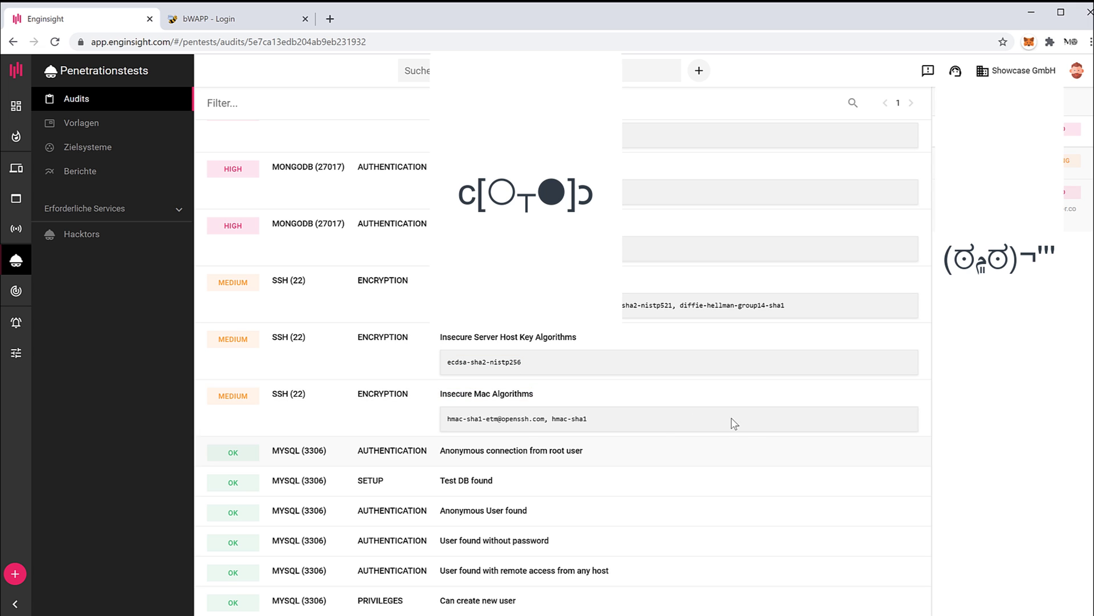
Examine the War Room checks marked OK, especially the MySQL authentication and setup tests.
scroll(638, 428, down, 2)
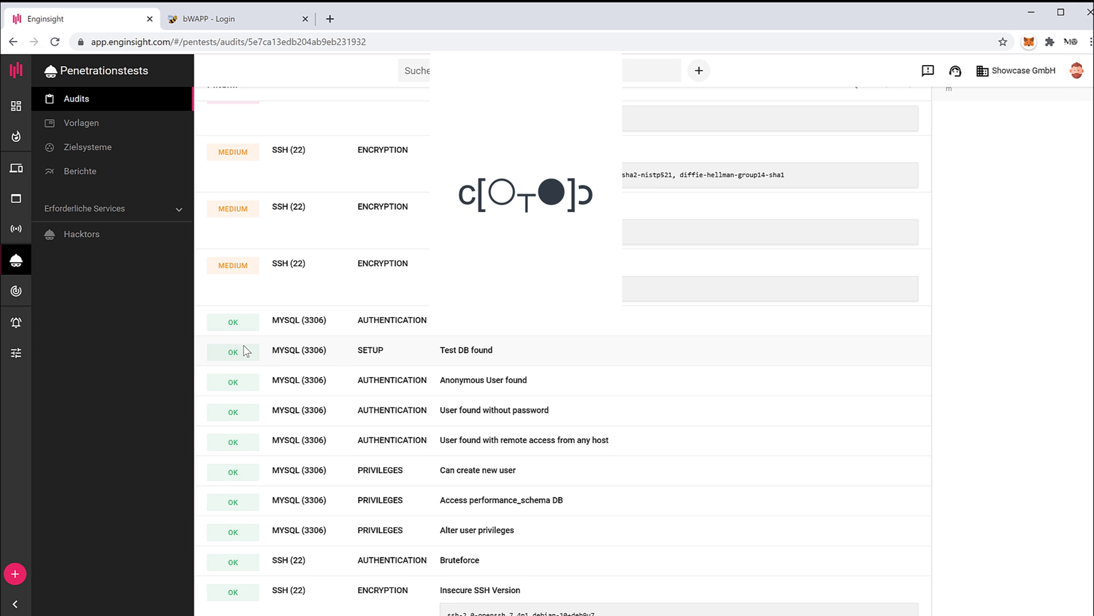
scroll(251, 350, down, 1)
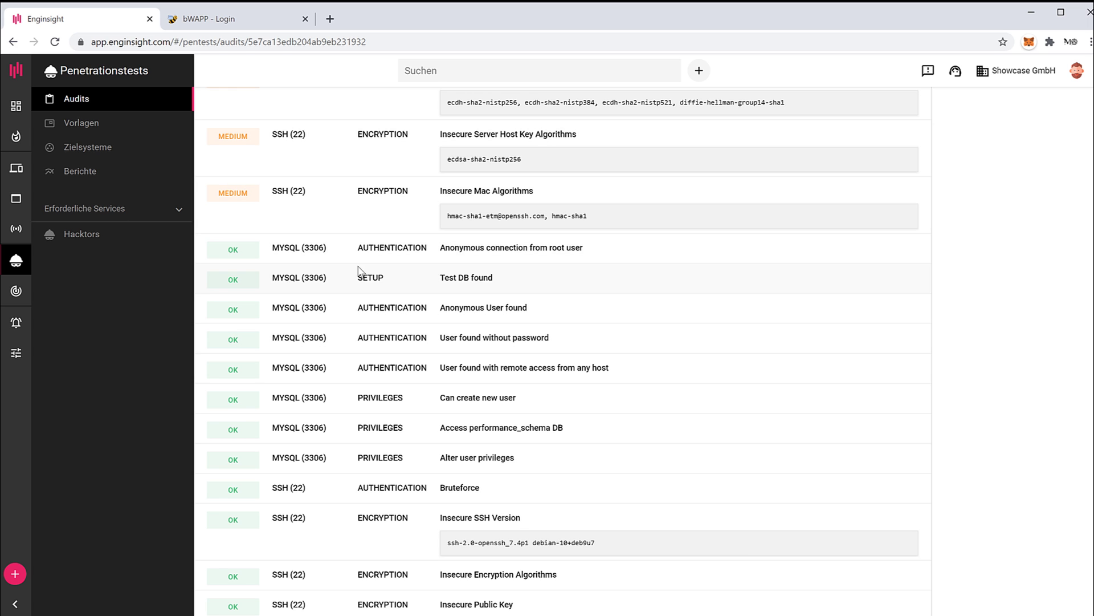
double_click(288, 247)
click(492, 263)
drag(455, 249, 542, 253)
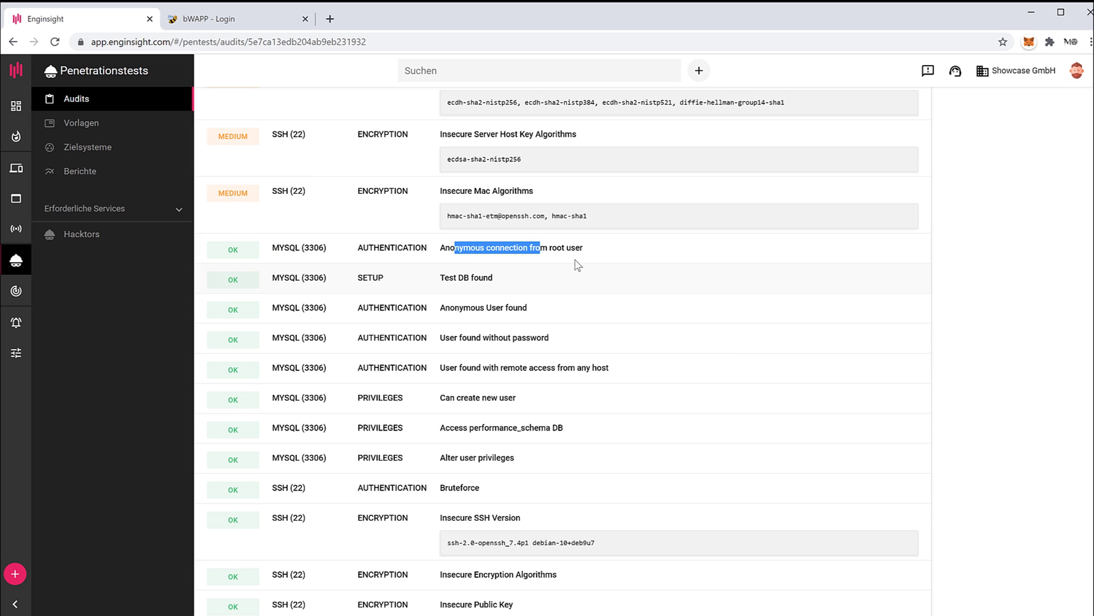
click(559, 251)
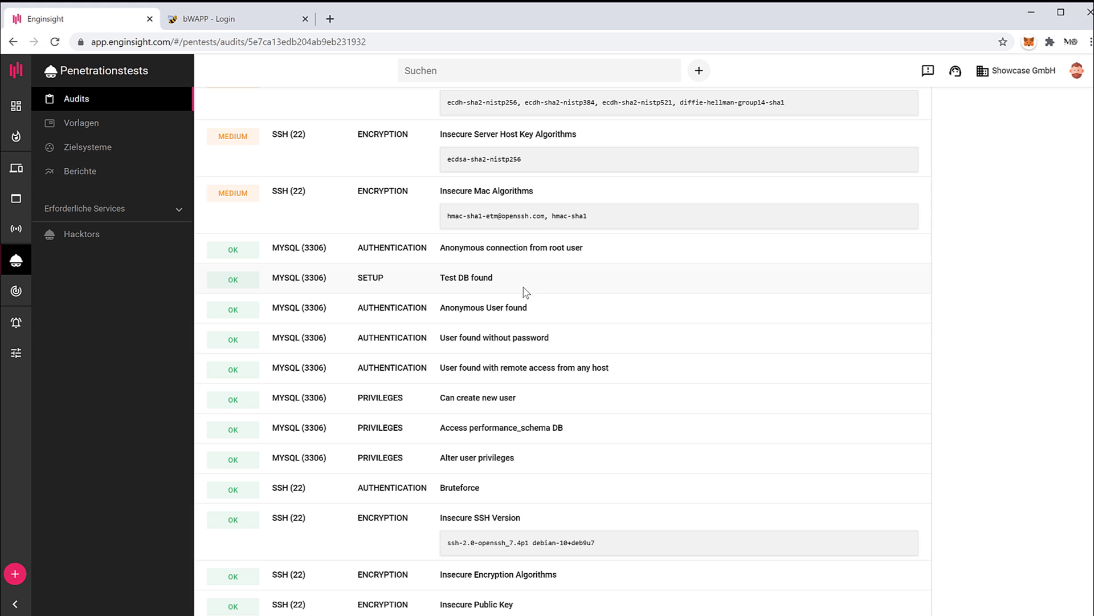
click(451, 280)
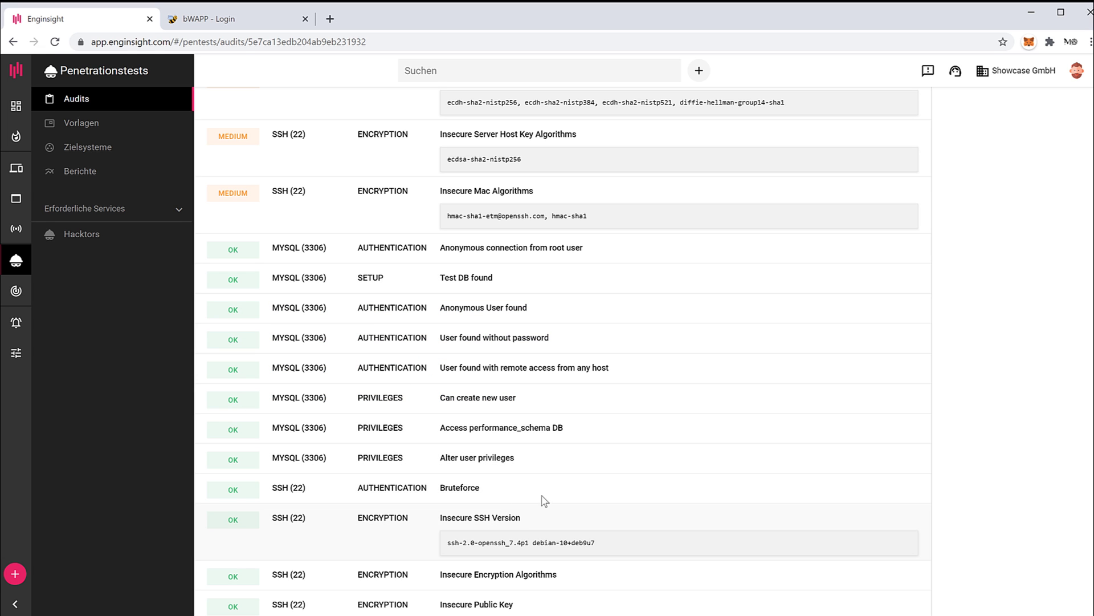